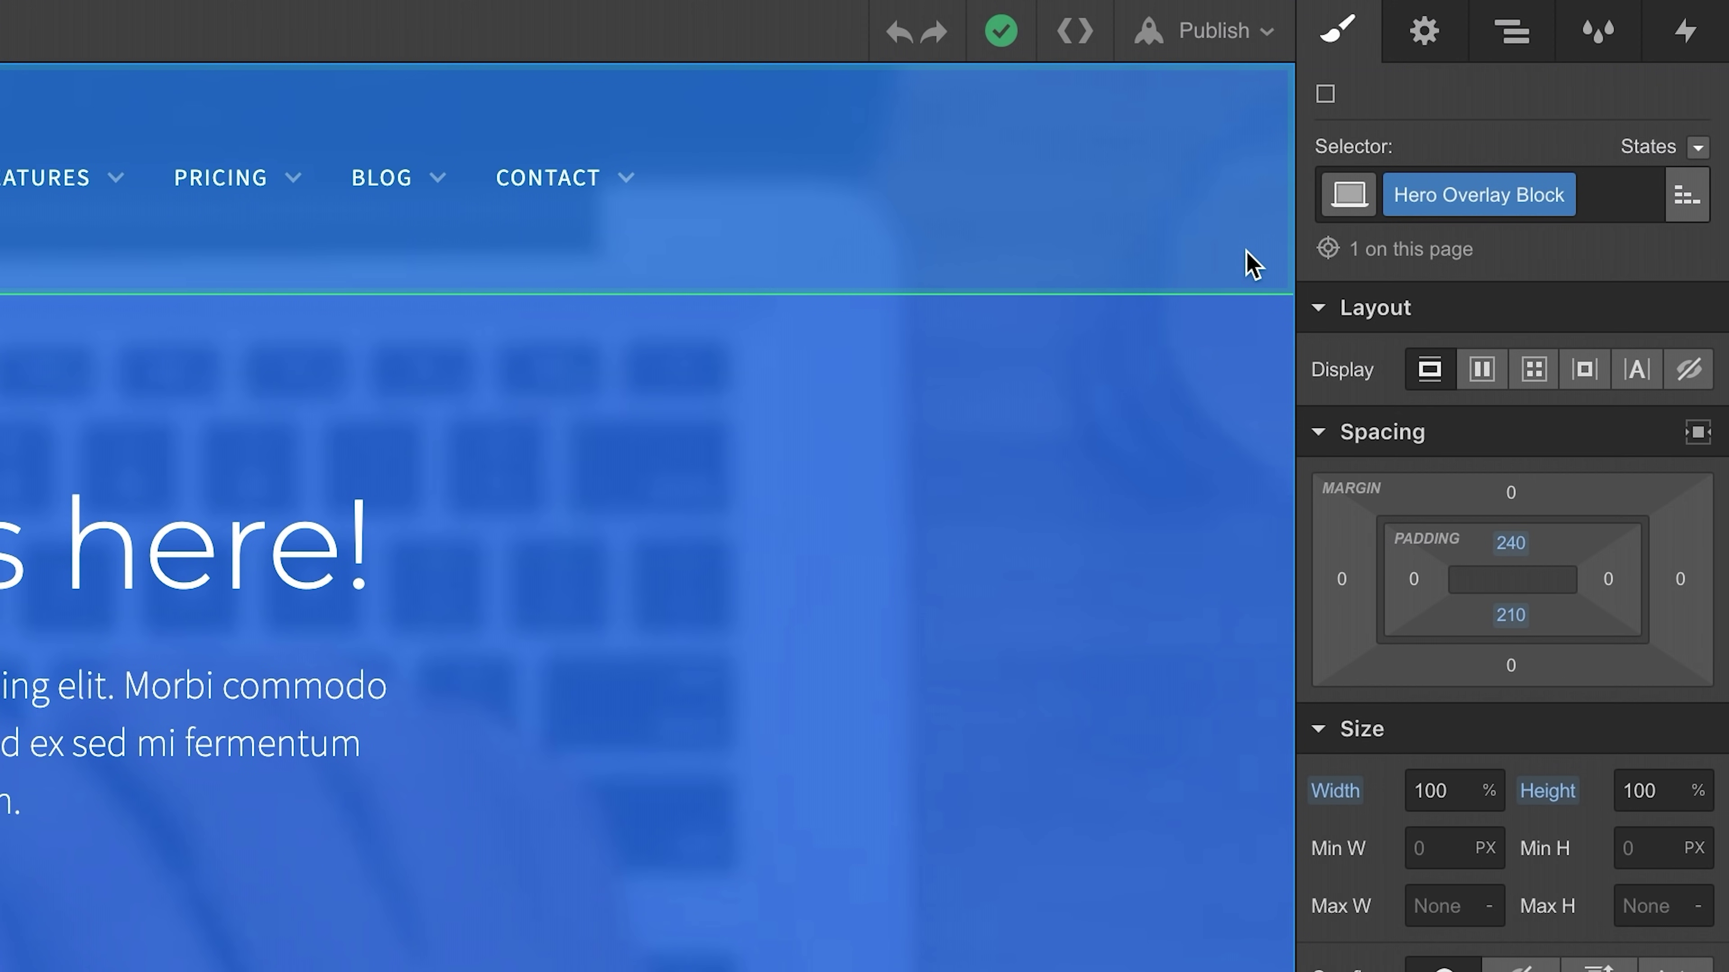
left_click(1255, 46)
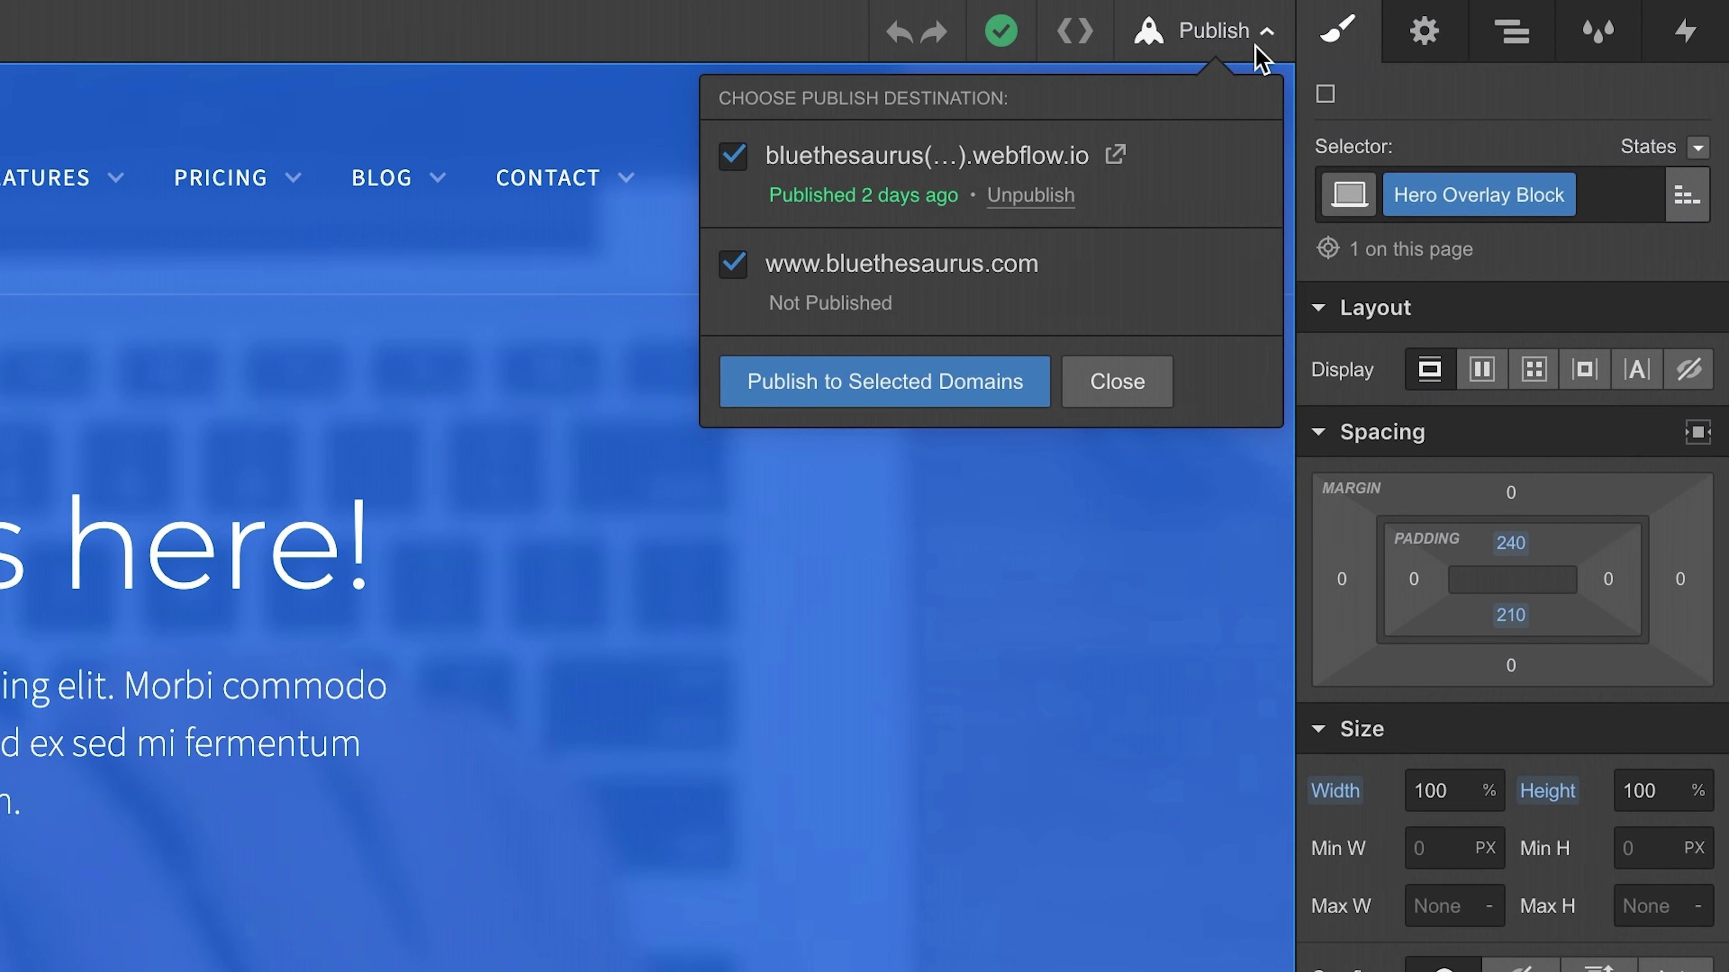
left_click(881, 388)
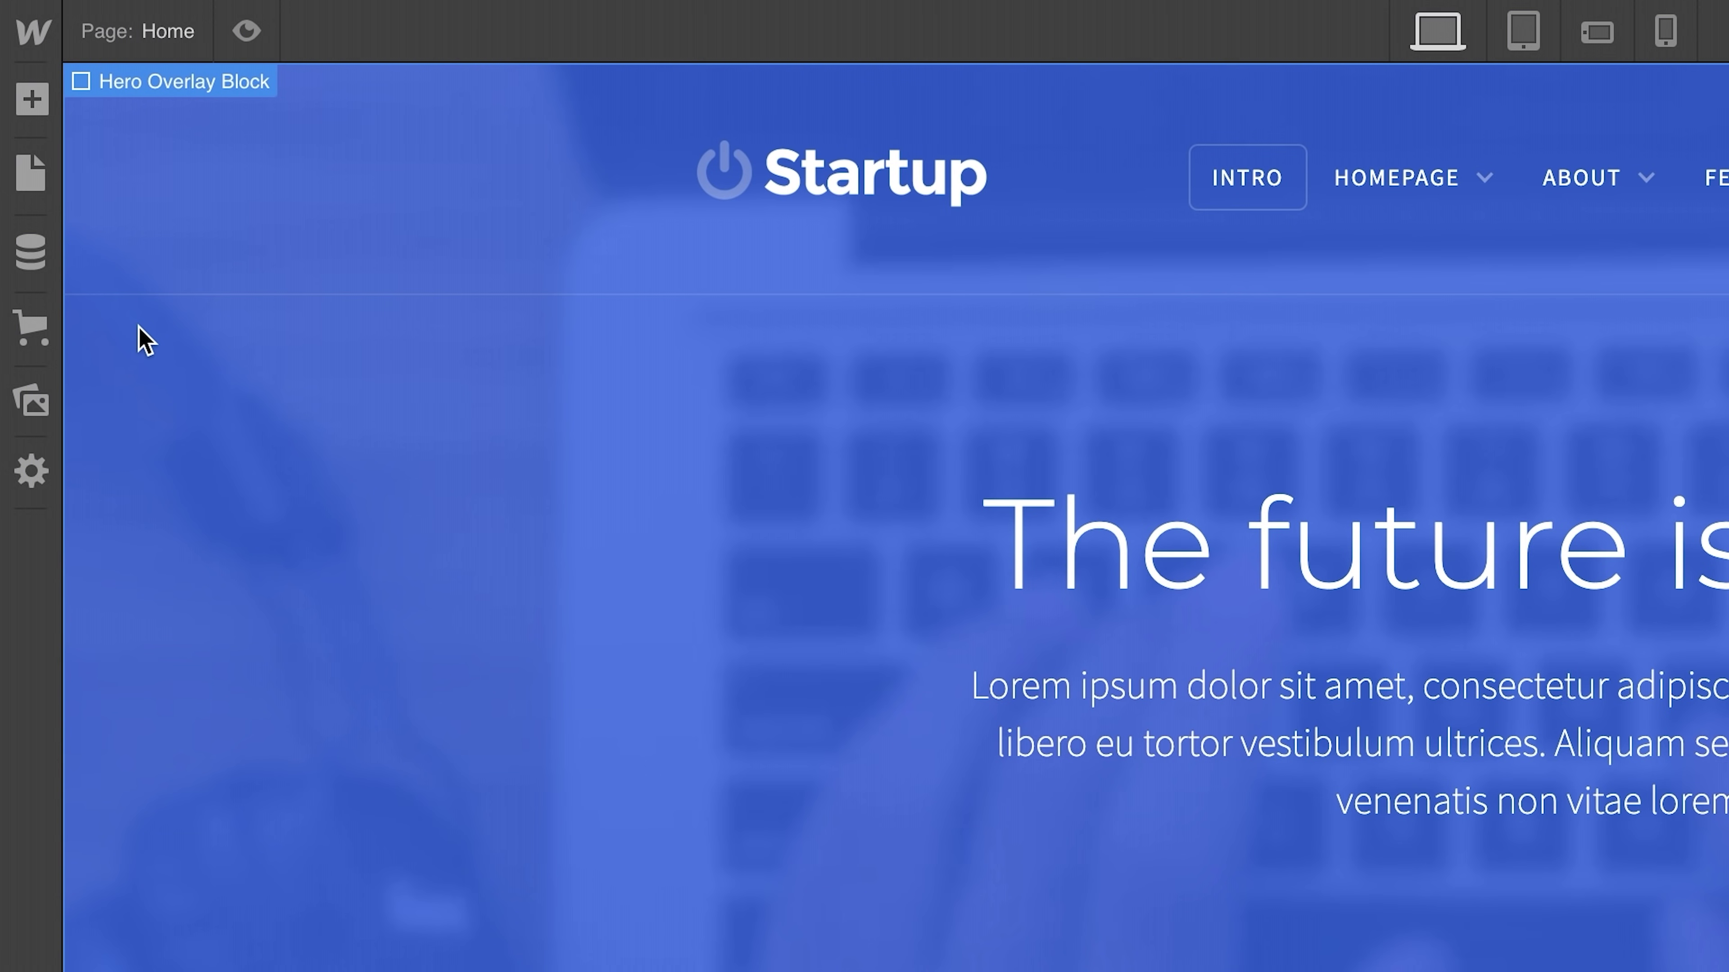
Add bluethesaurus.com as an existing domain in the project's Hosting settings.
mouse_move(27, 39)
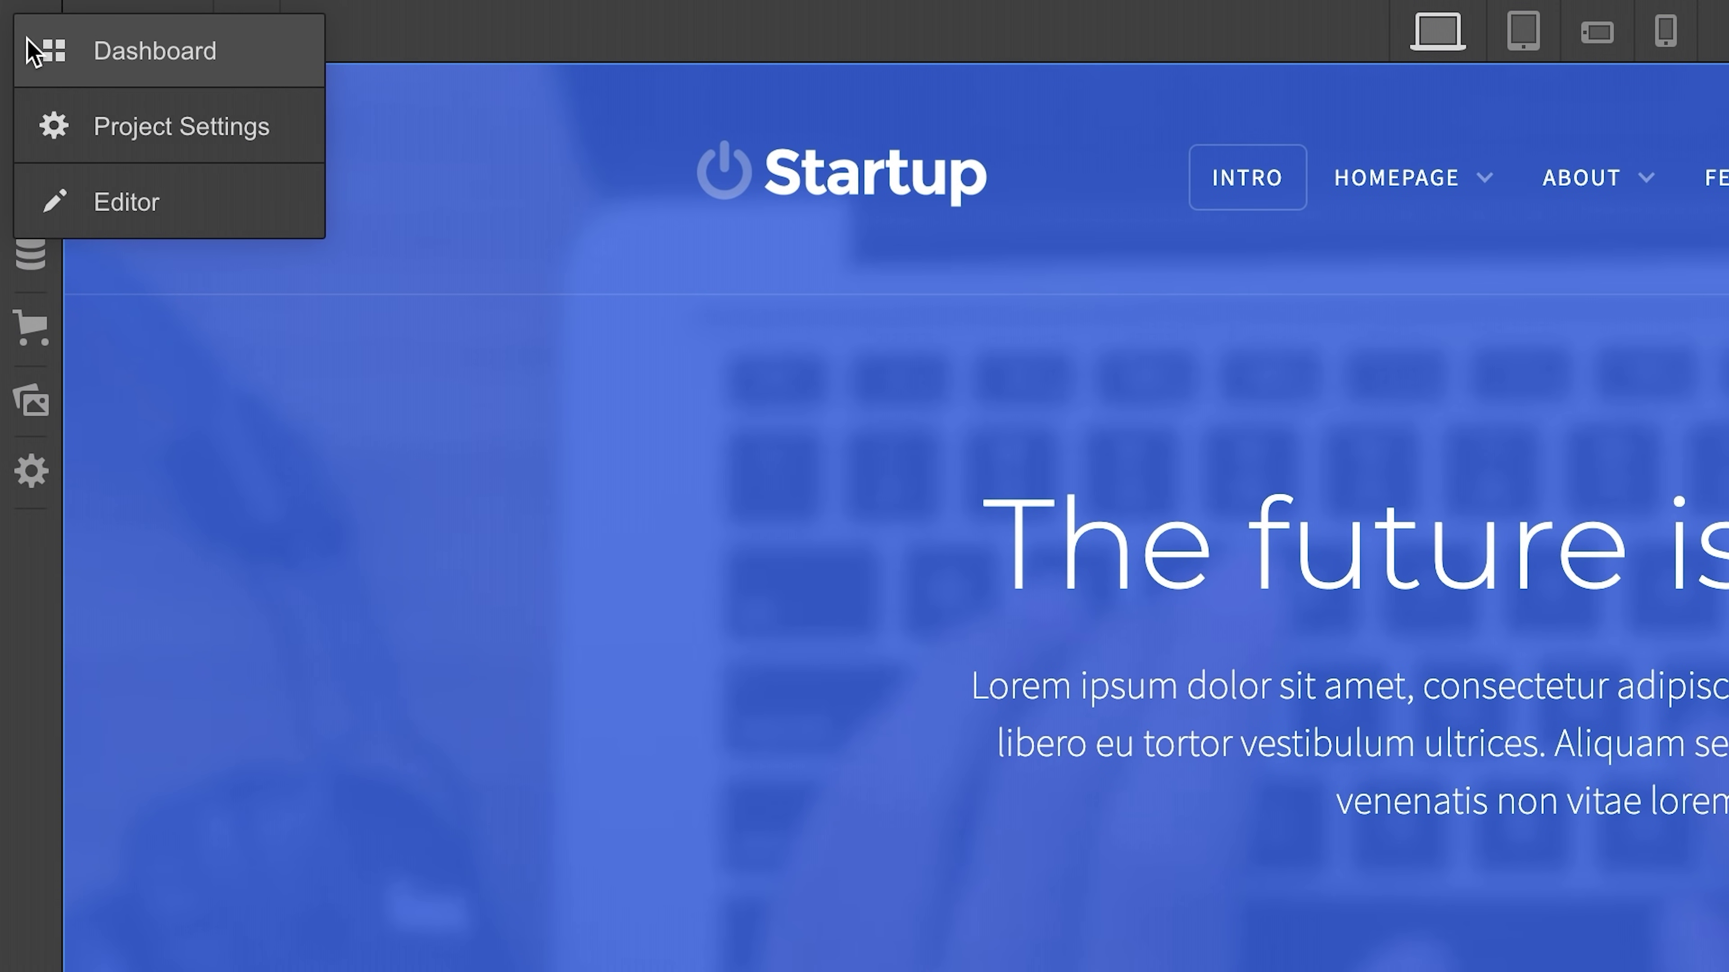
left_click(25, 124)
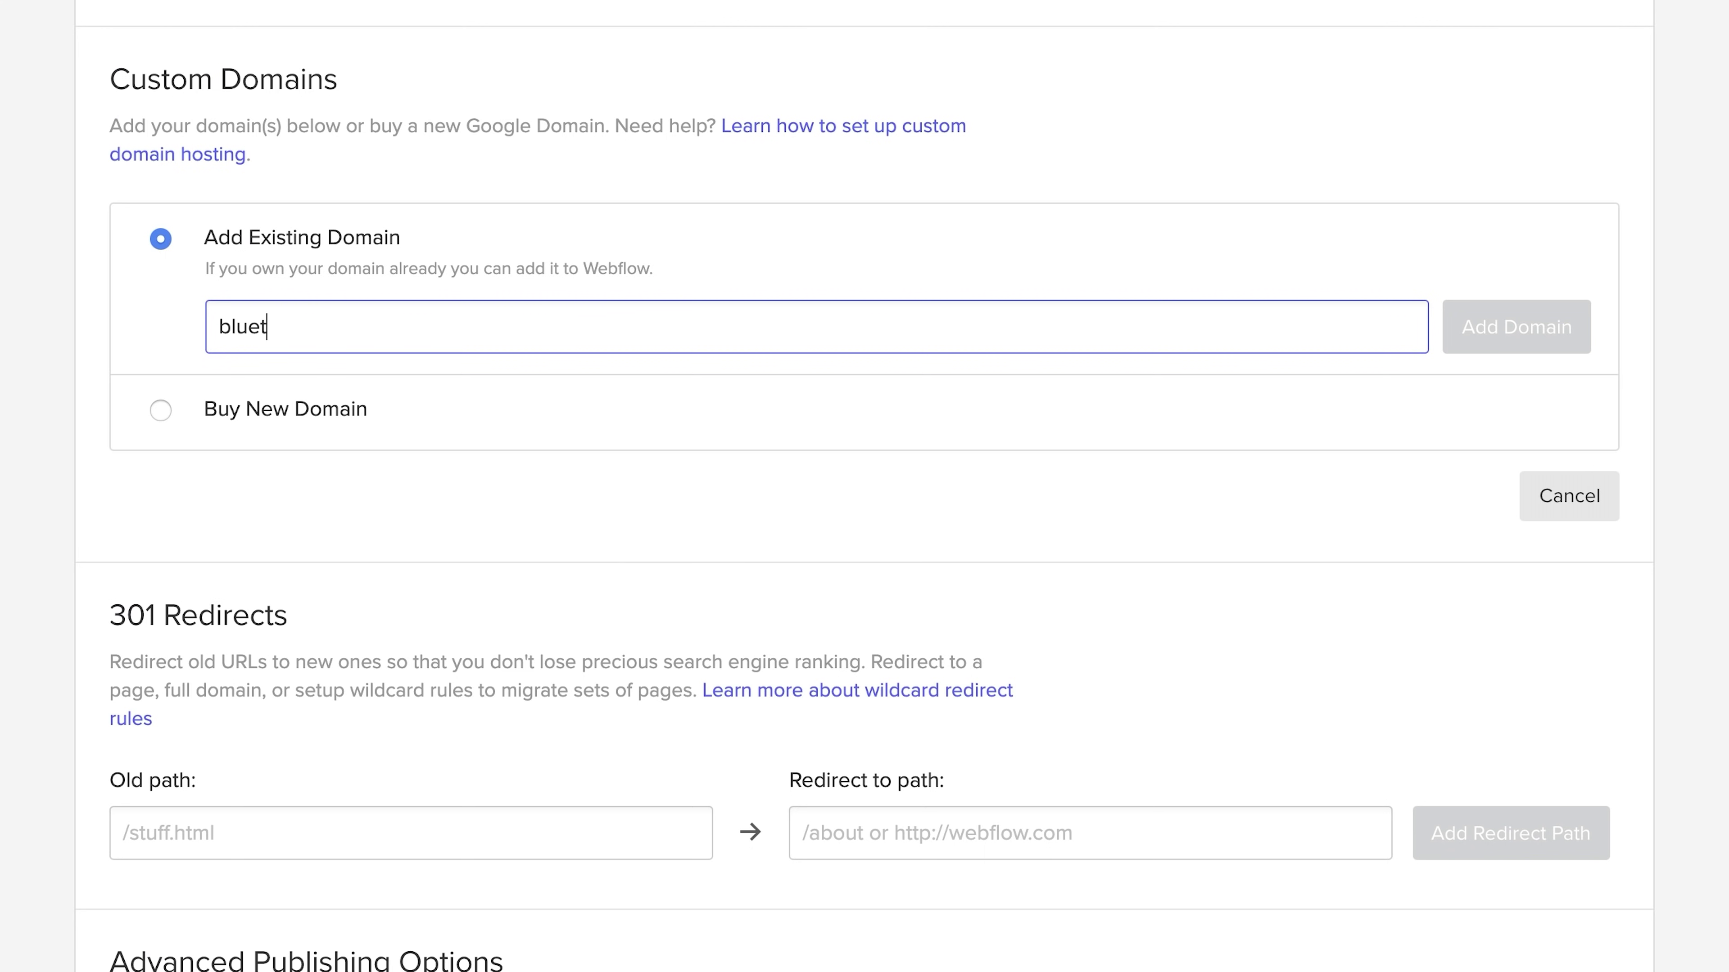
type("hesaurus.com")
key("Return")
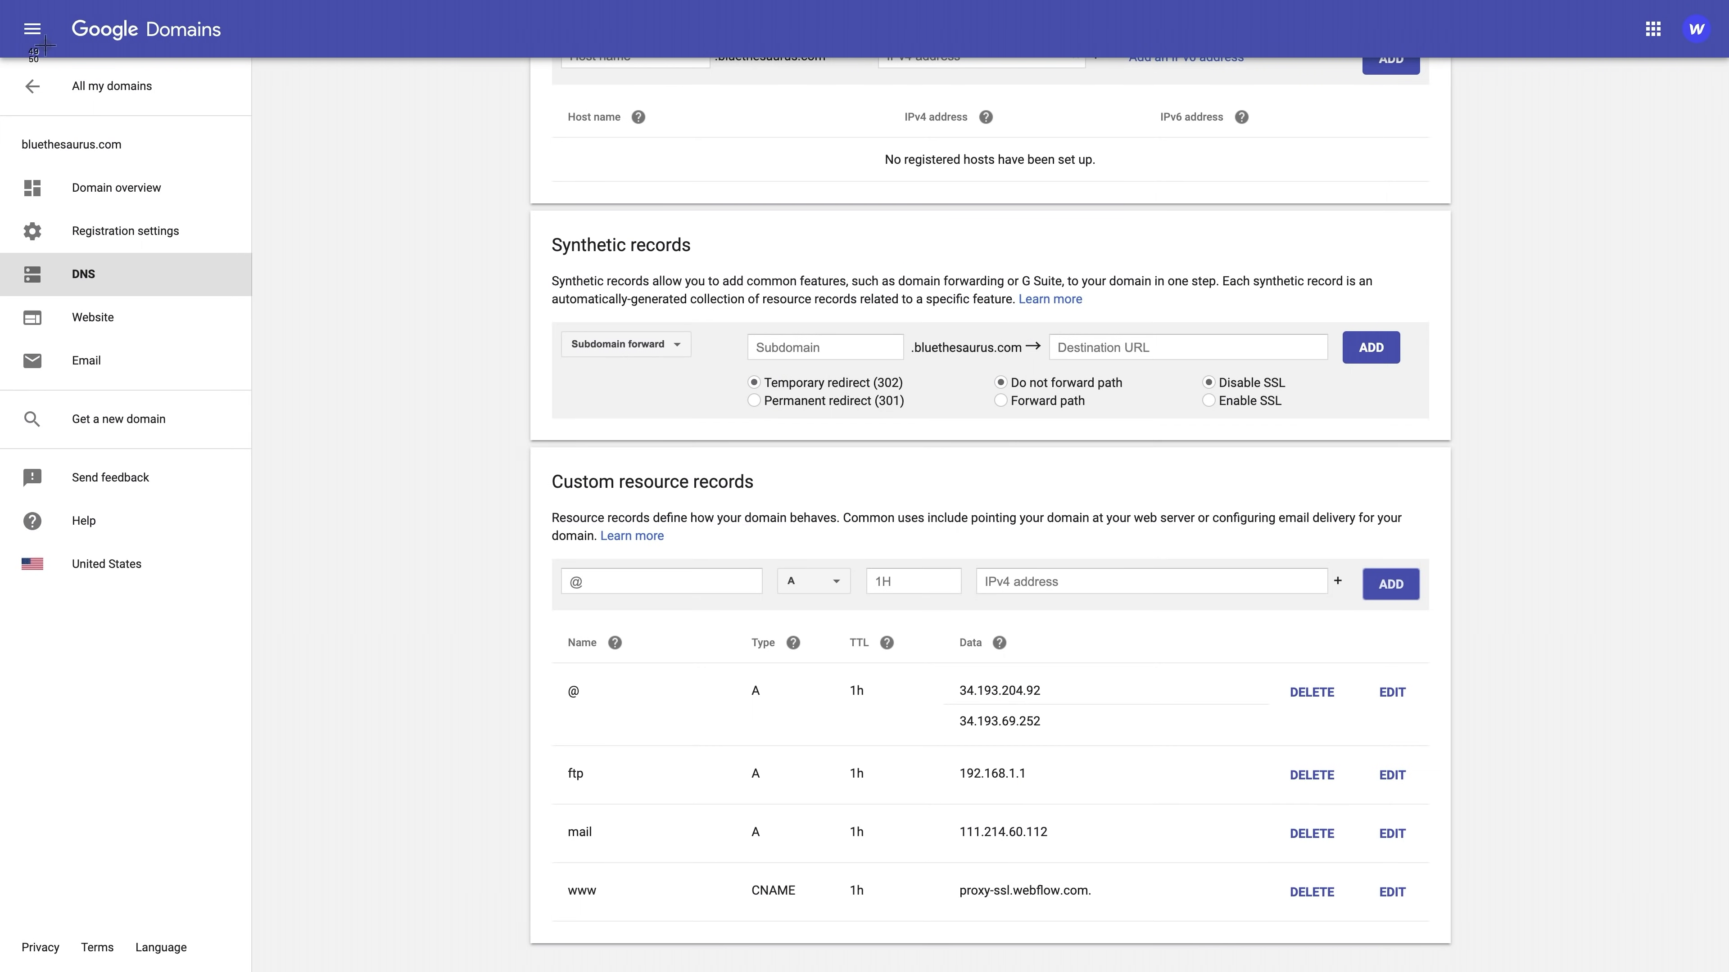
Bring up the custom resource records on bluethesaurus.com's Google Domains DNS page.
left_click_drag(11, 12, 1721, 968)
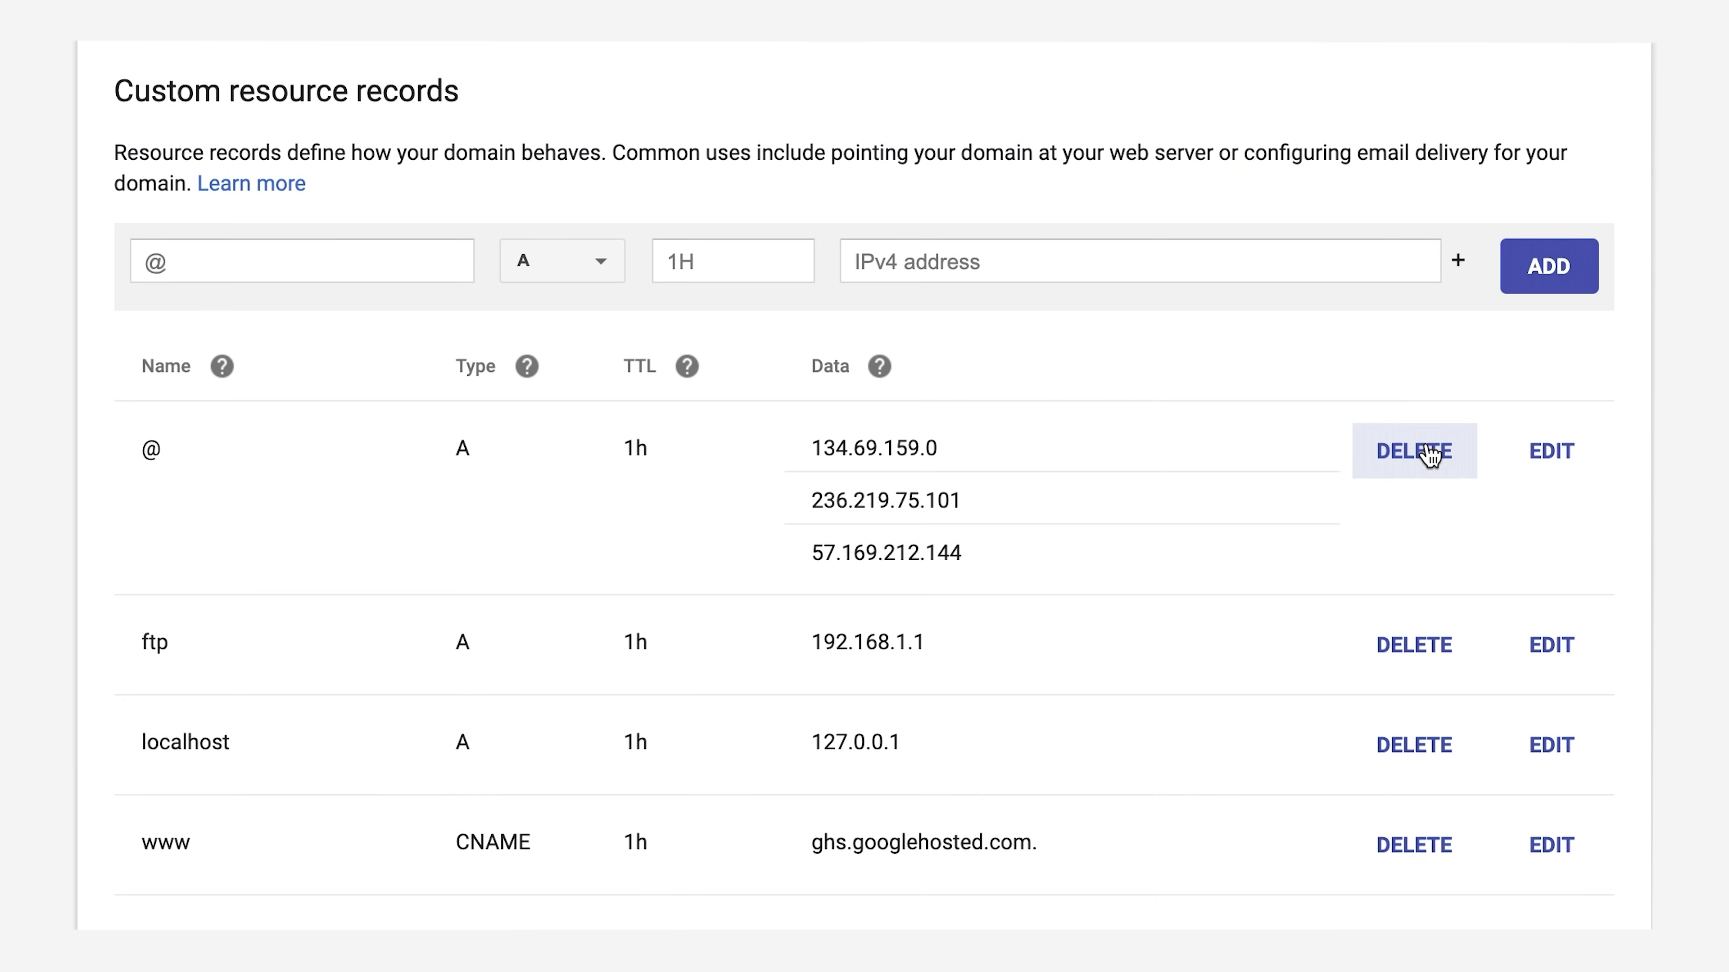
Delete the @ A record holding the three old IP addresses.
left_click(1429, 454)
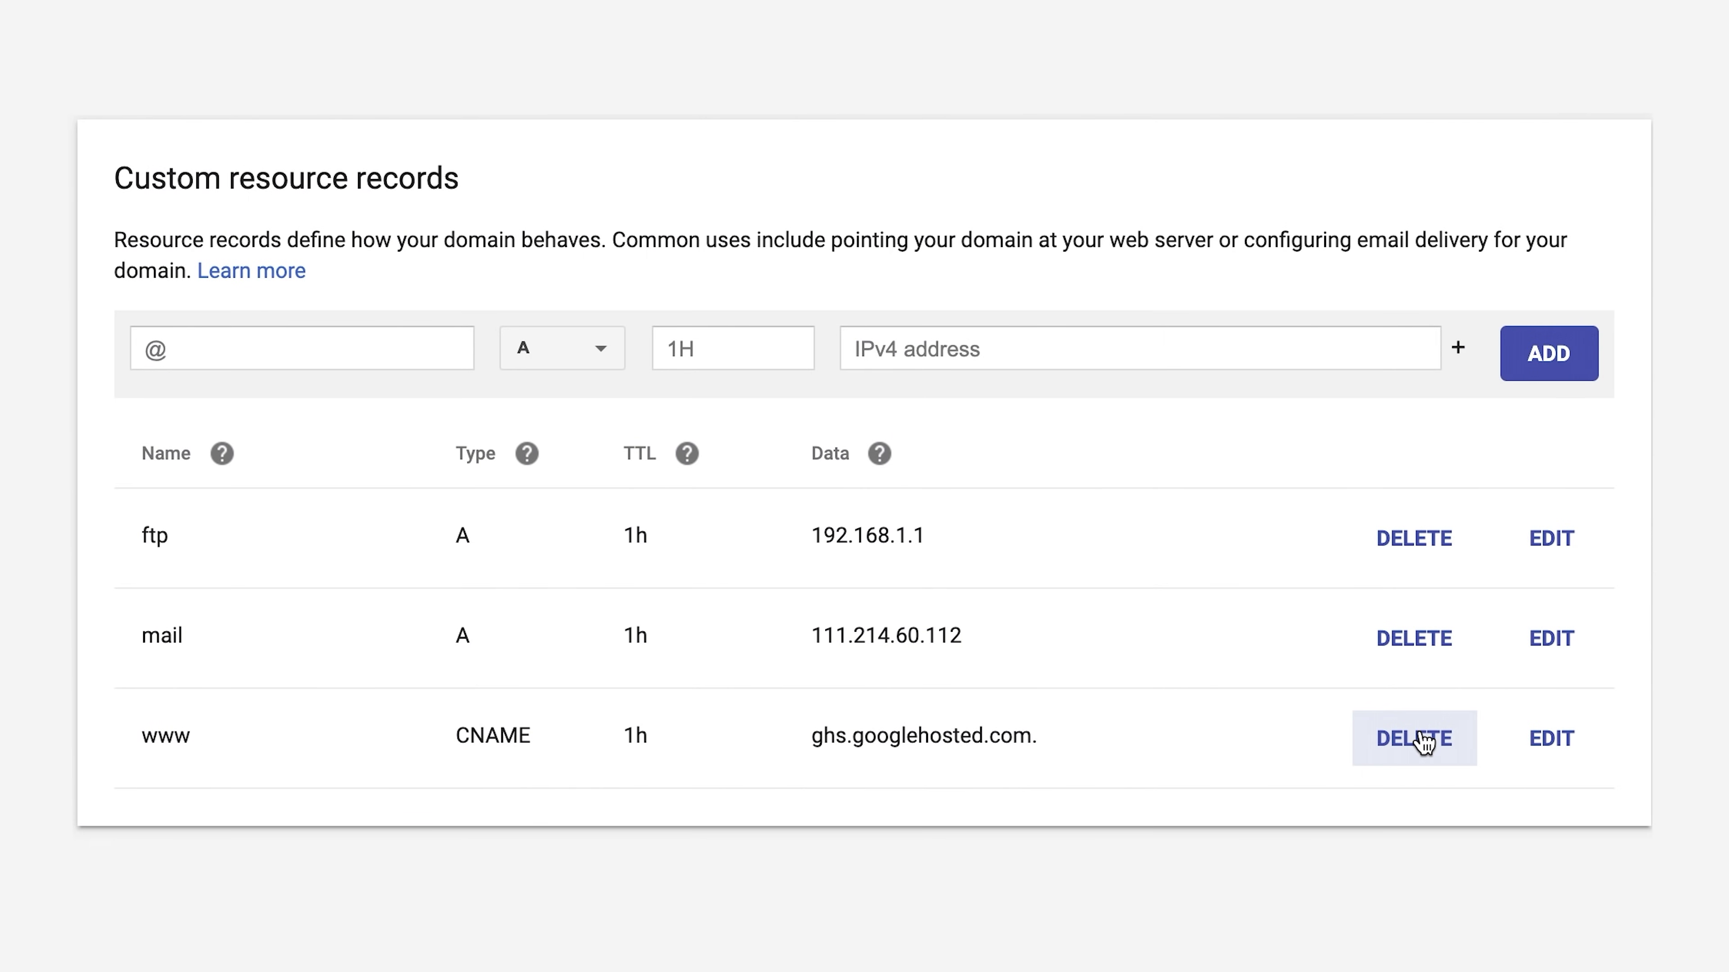
Delete the www CNAME record pointing to ghs.googlehosted.com.
left_click(1423, 741)
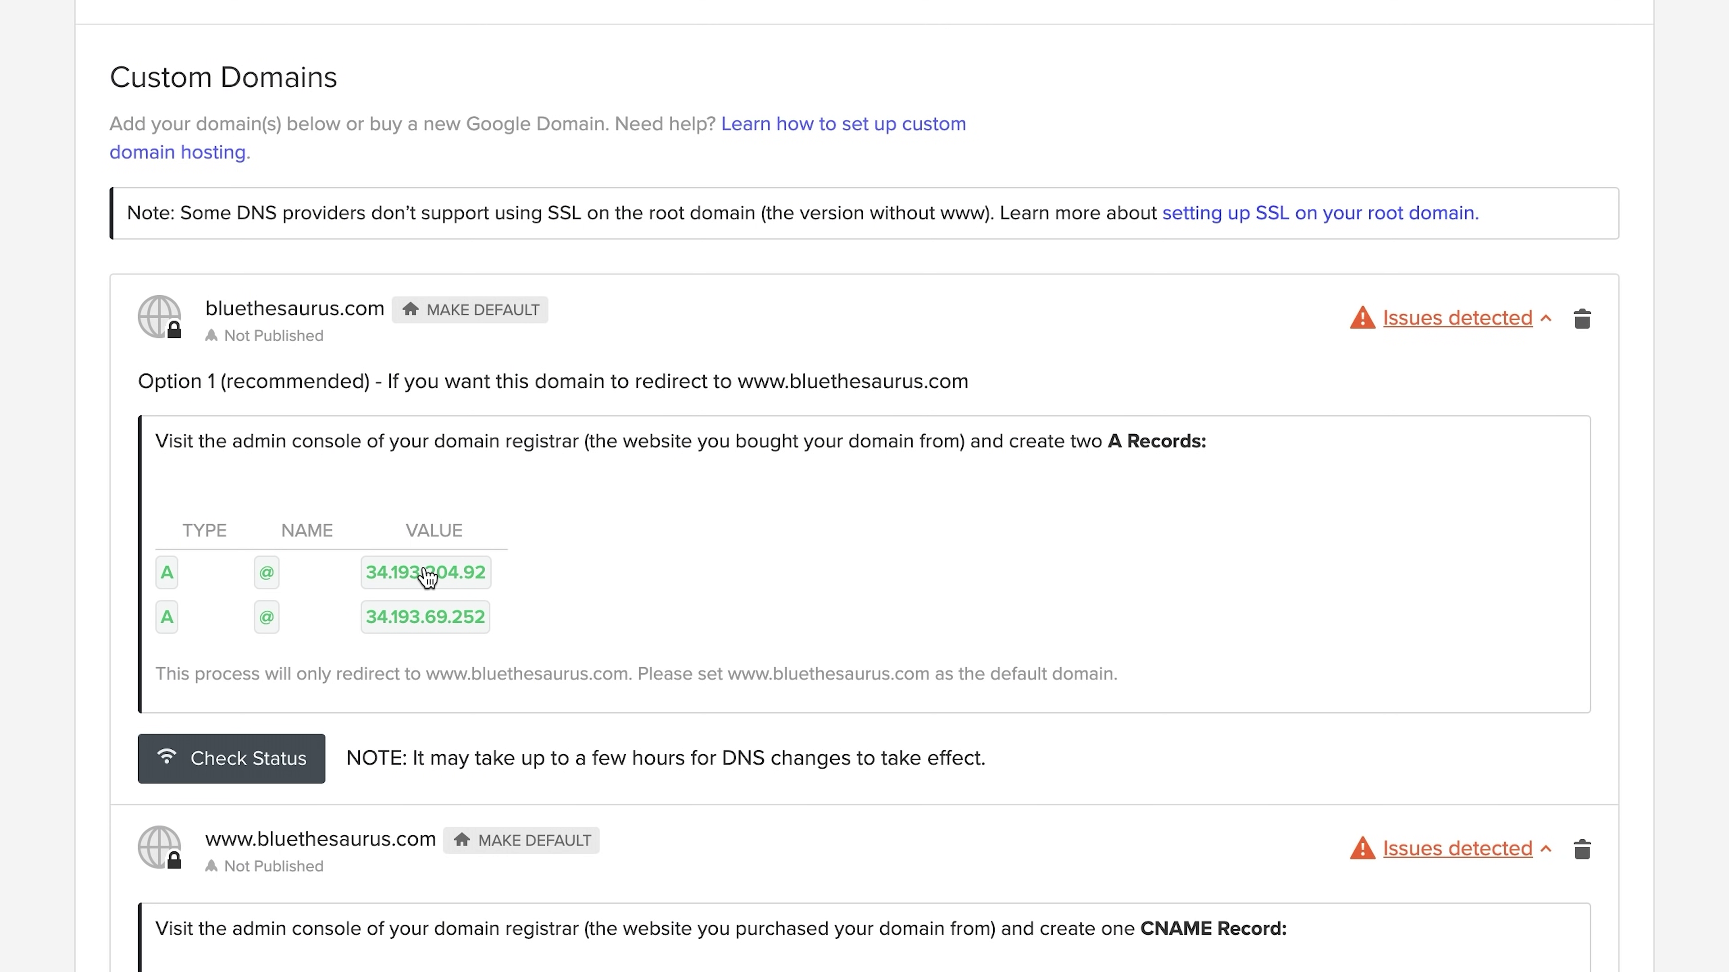
Add an @ A record with Webflow's IPs 34.193.204.92 and 34.193.69.252.
left_click(427, 578)
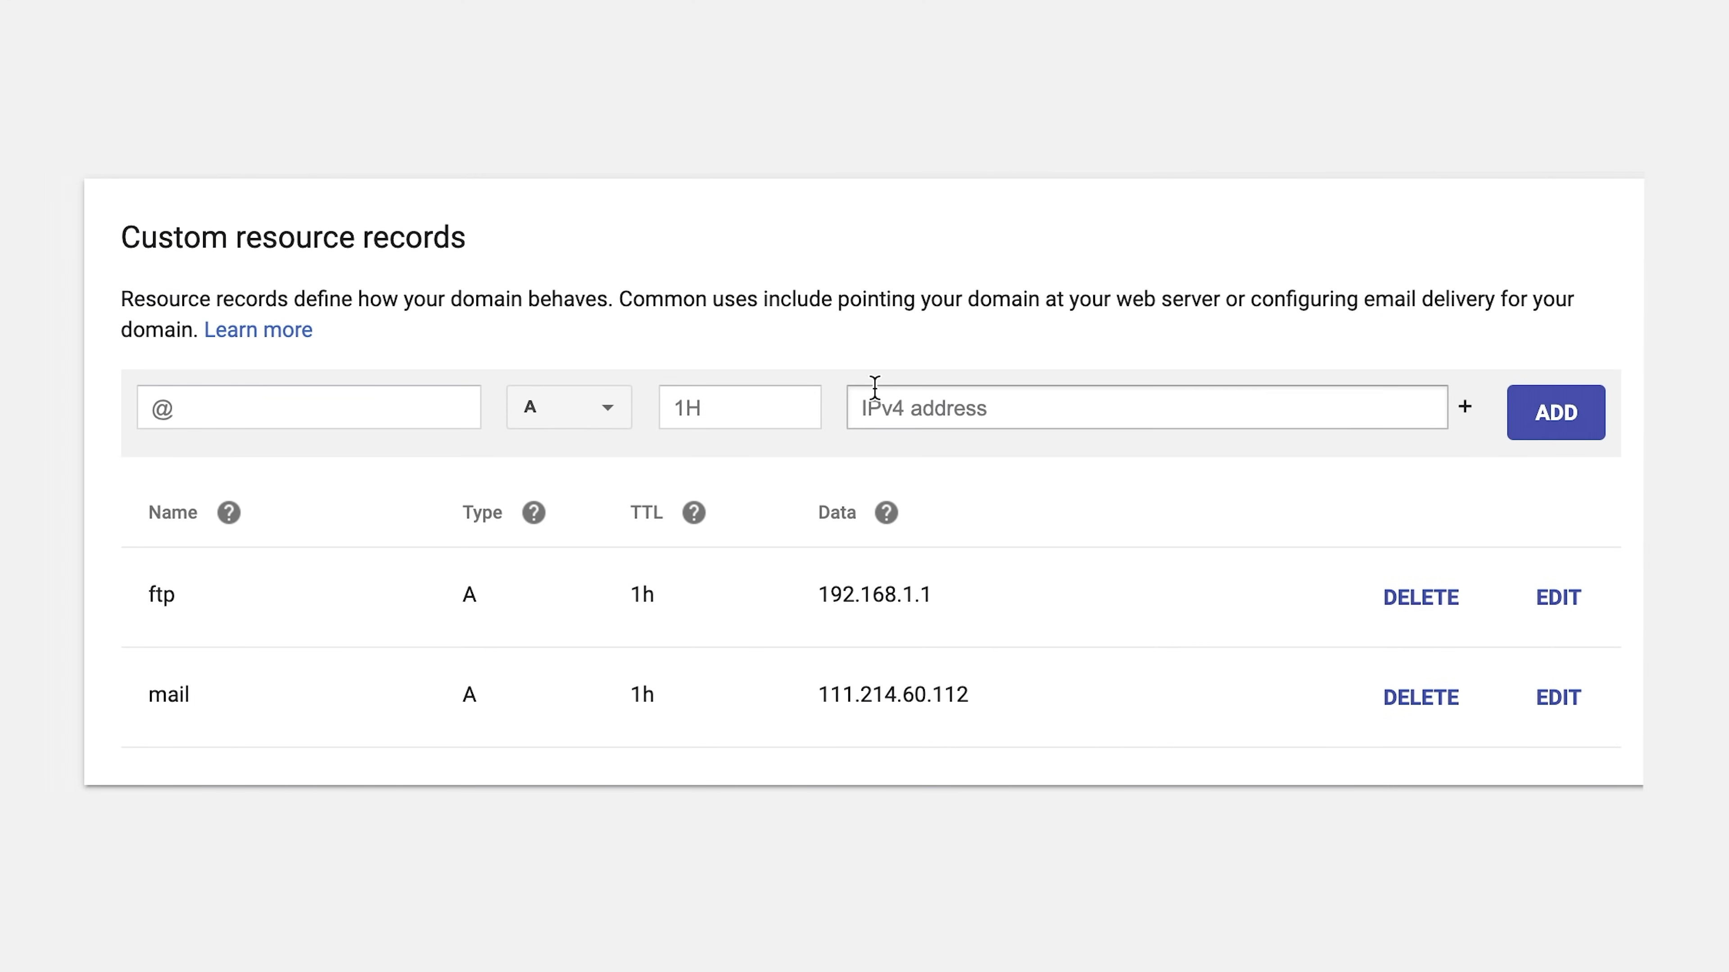
left_click(914, 408)
key("ctrl+v")
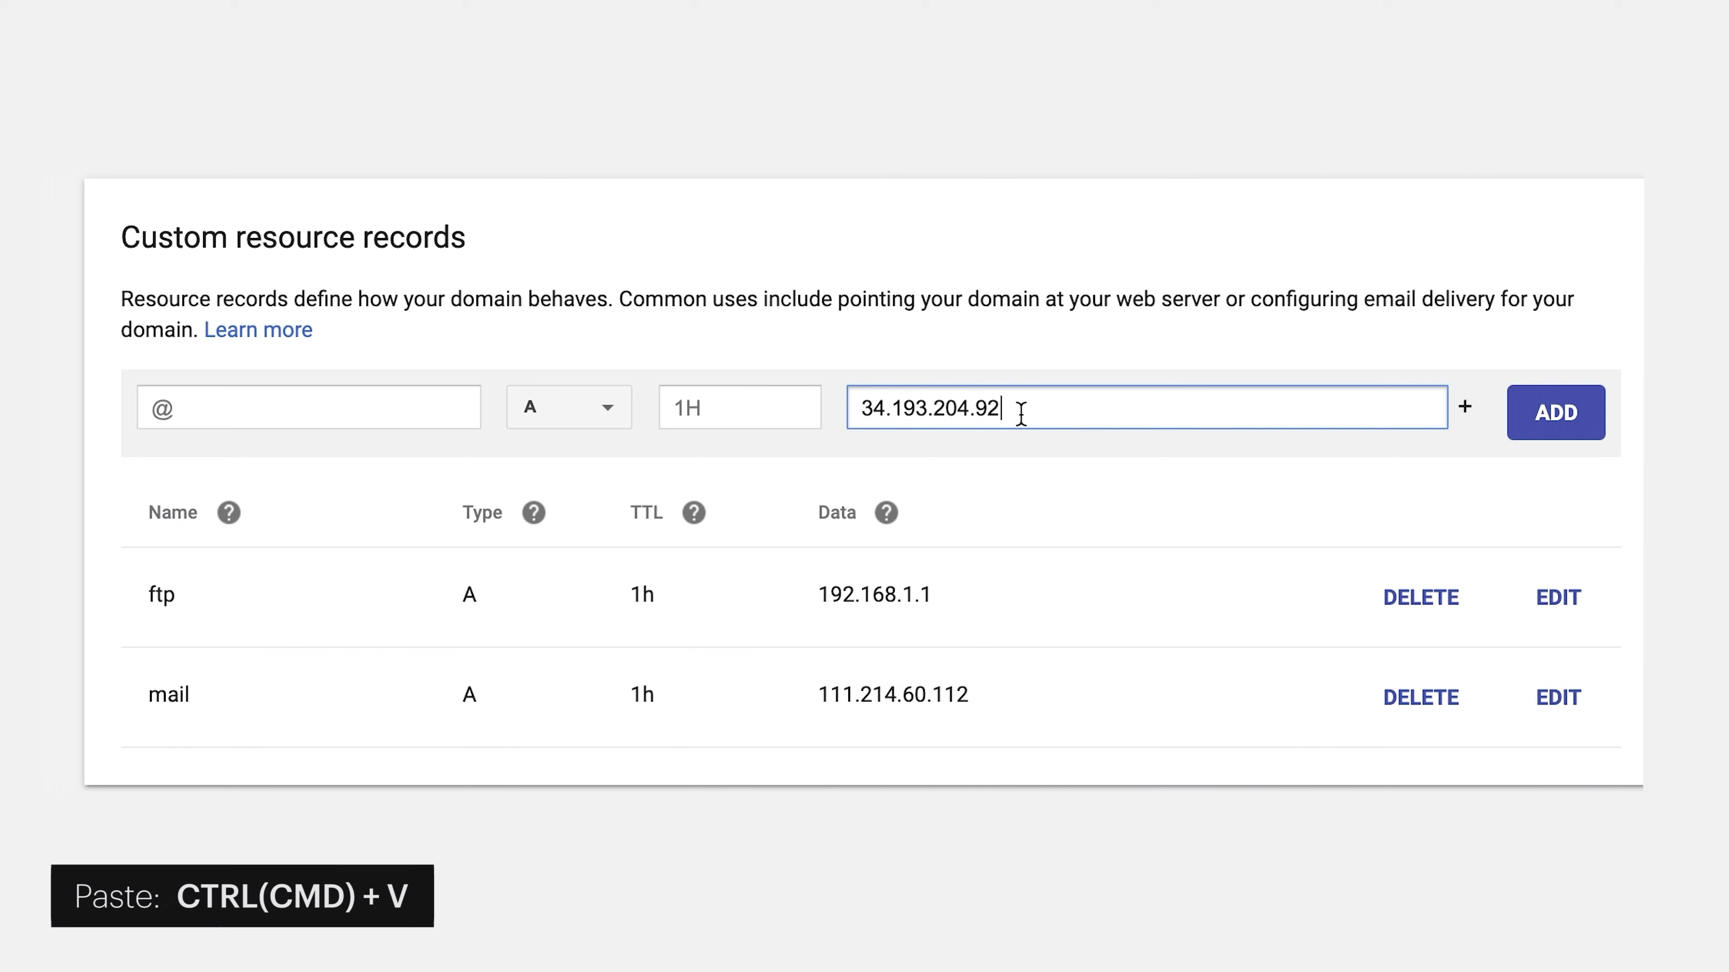
left_click(1464, 410)
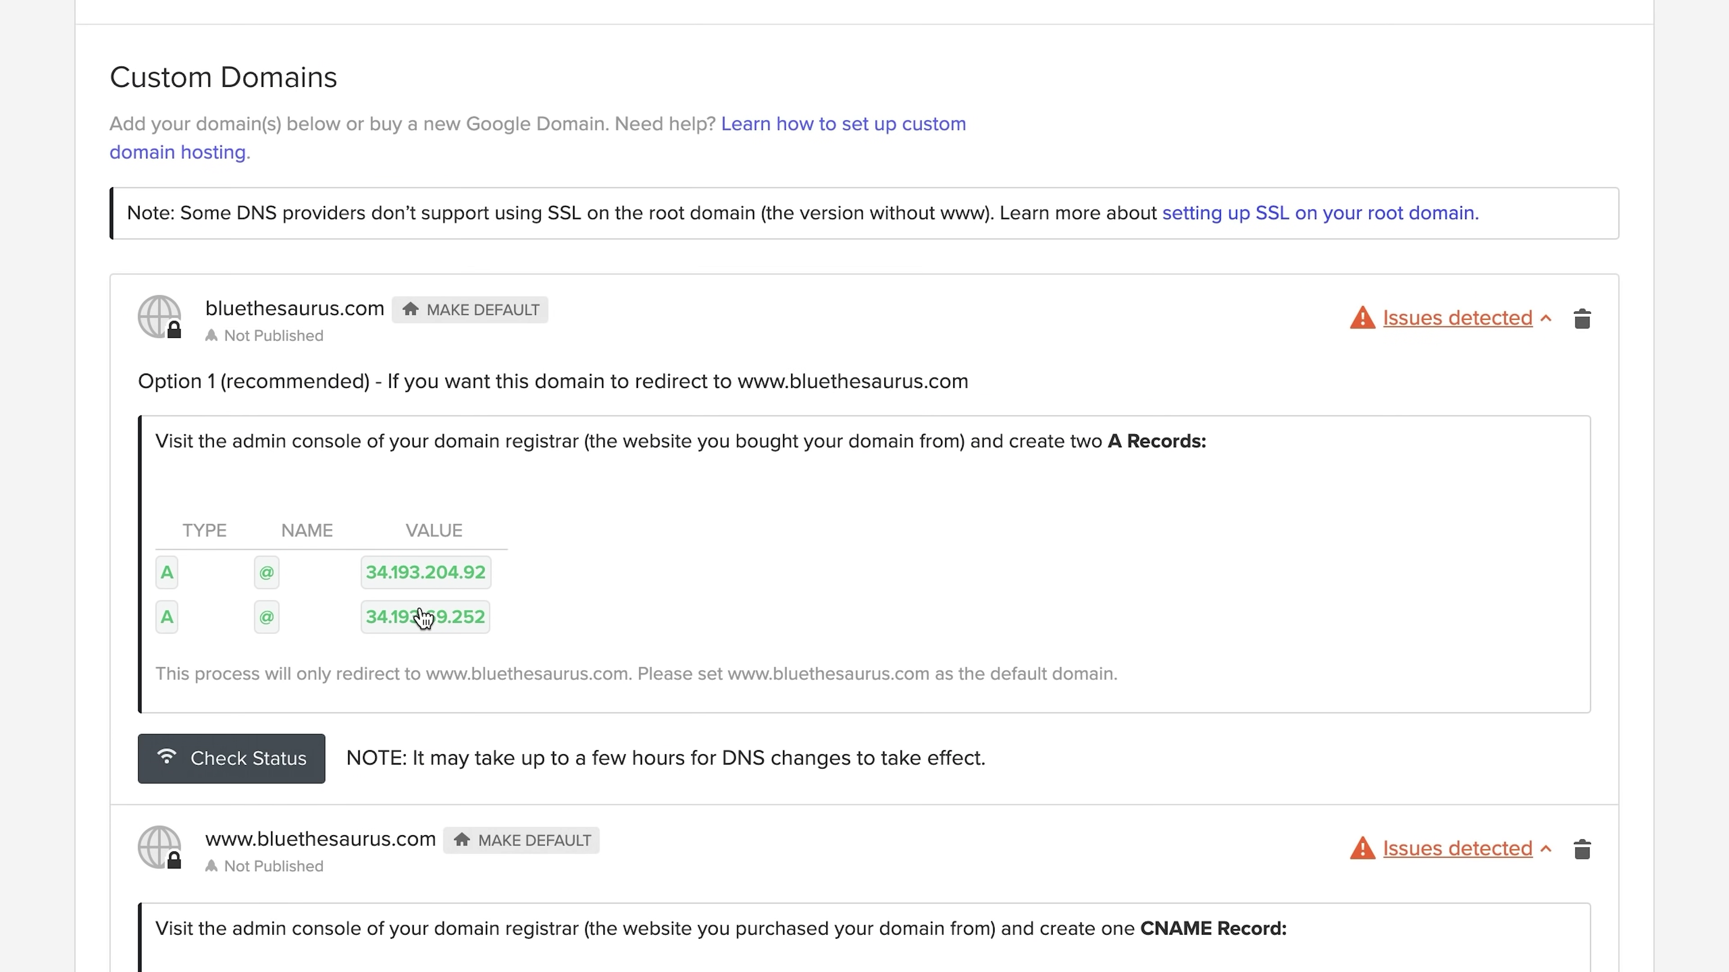
left_click(422, 623)
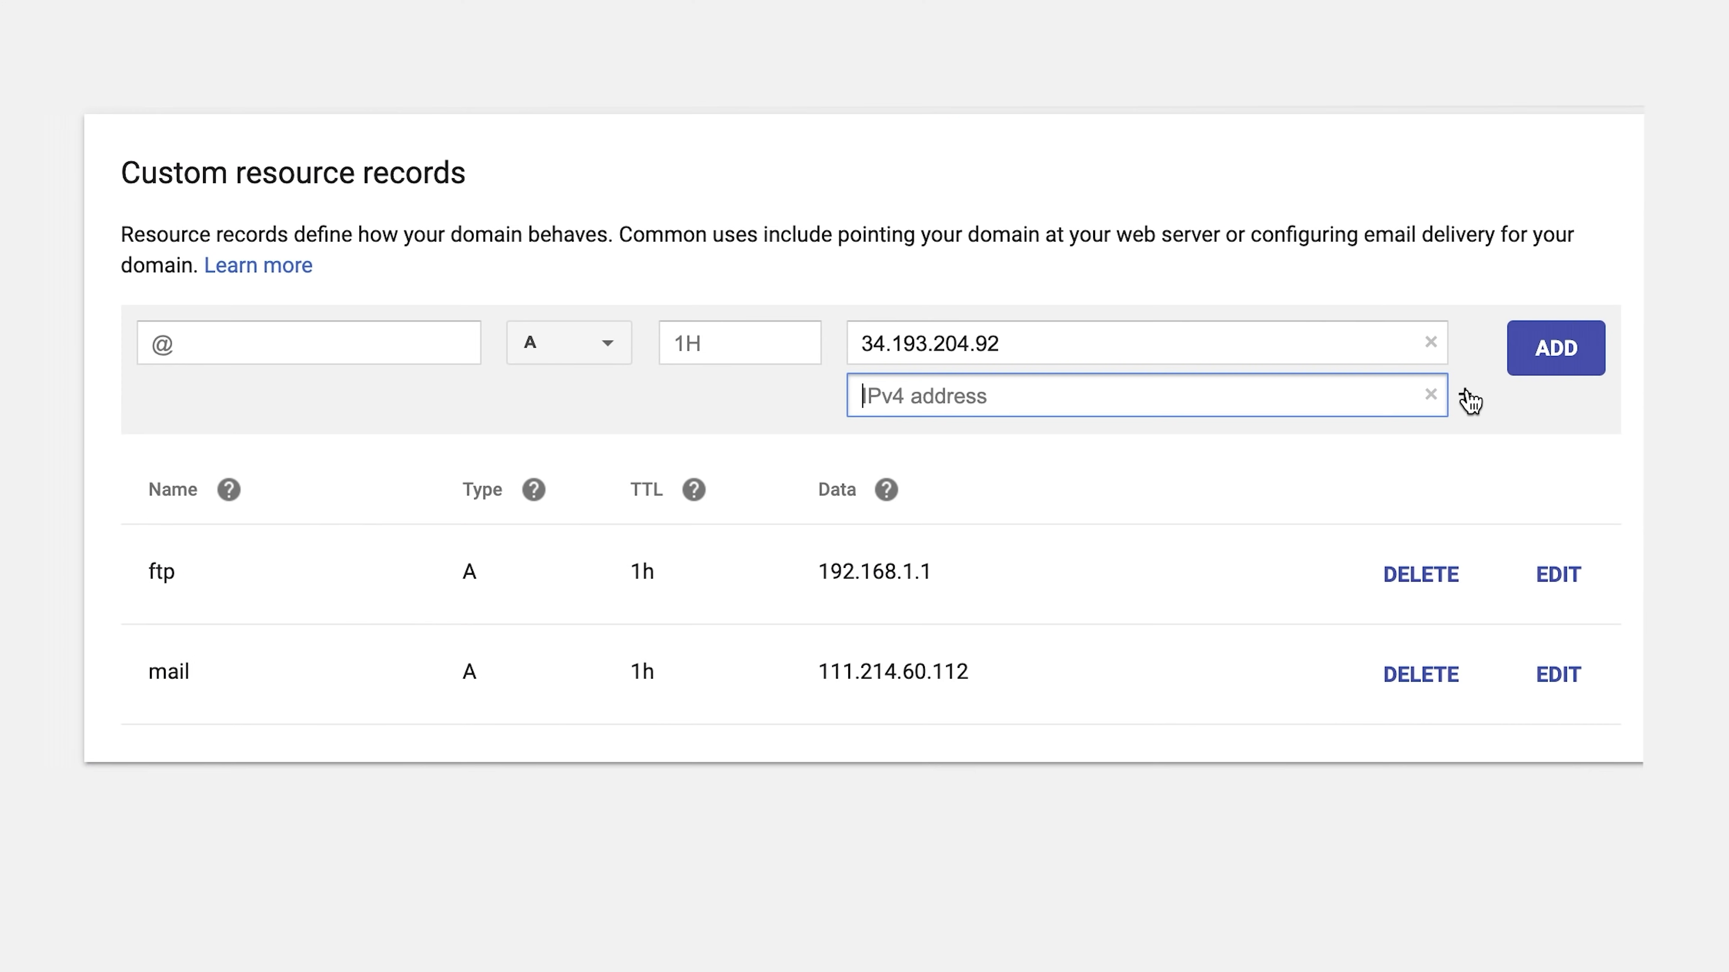
key("ctrl+v")
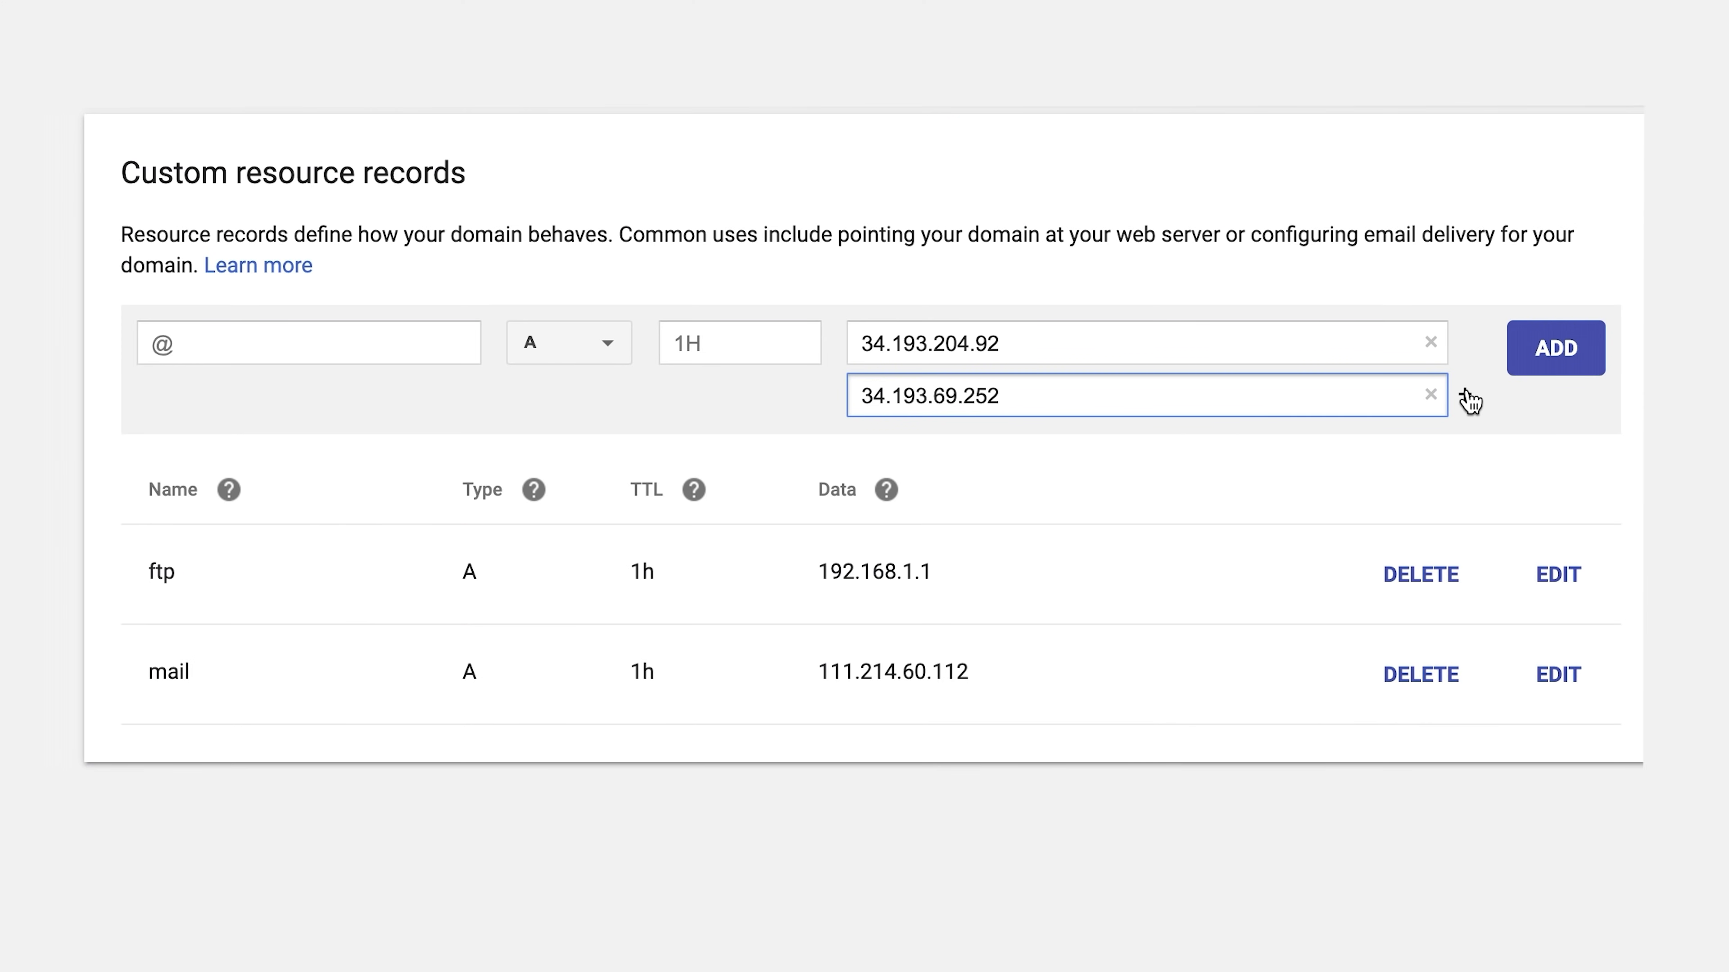
left_click(1552, 355)
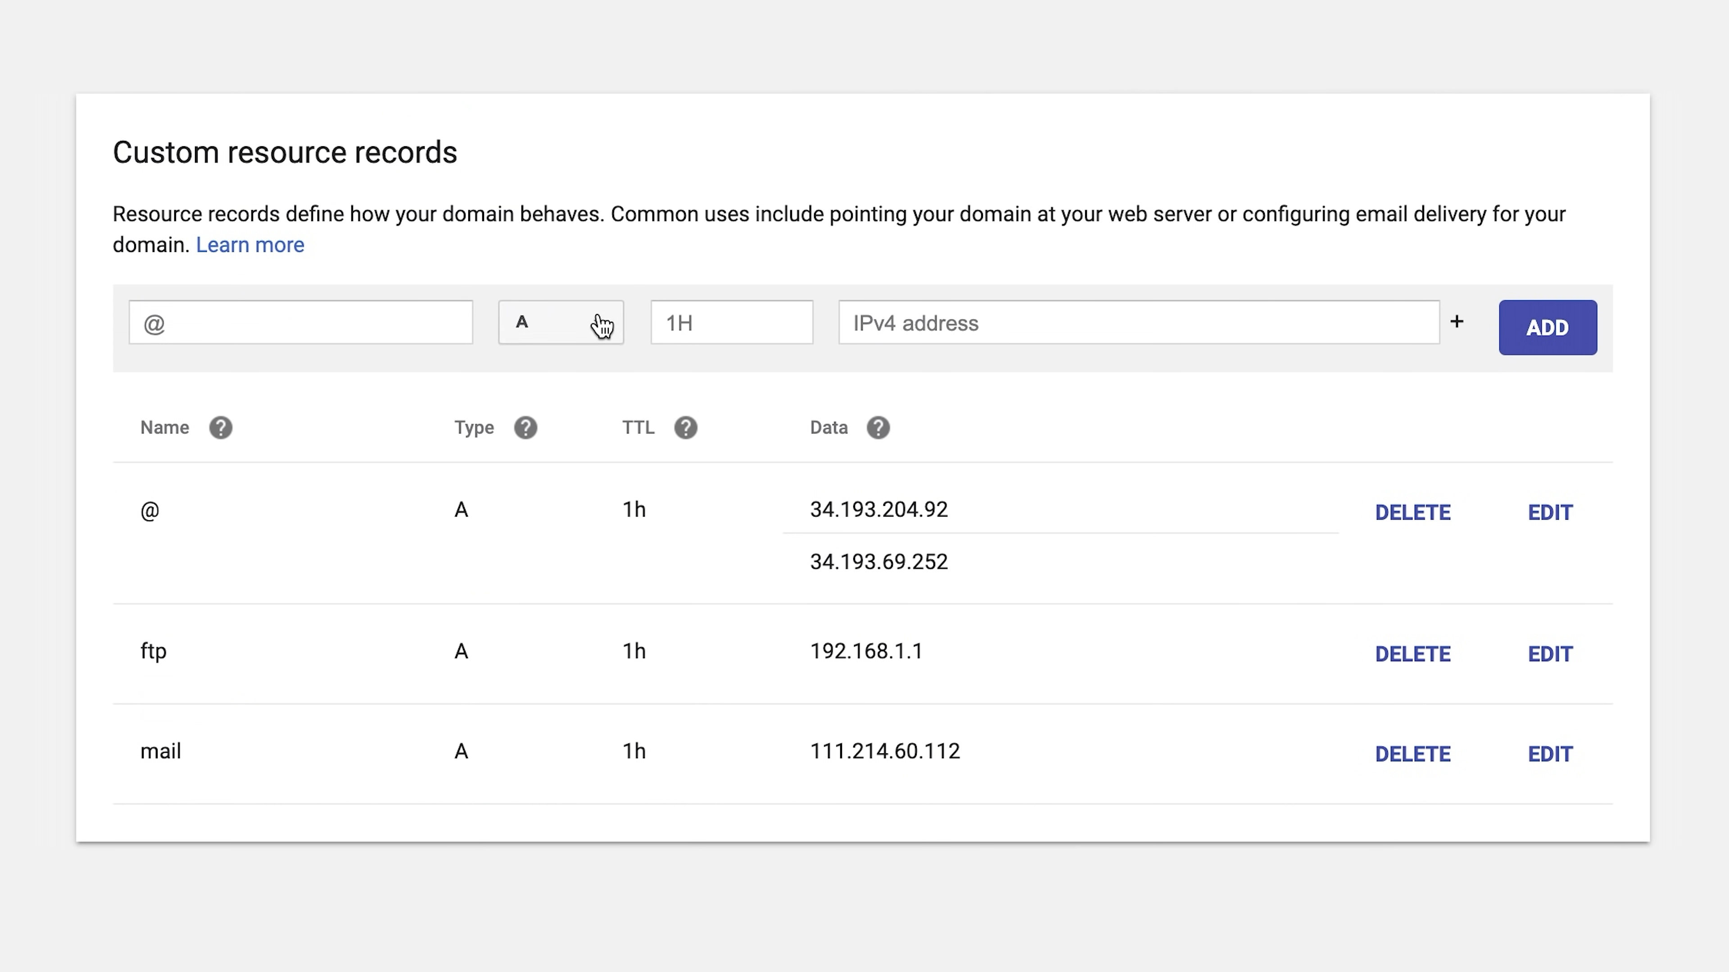
Add a www CNAME record pointing to proxy-ssl.webflow.com, copied from Webflow.
left_click(598, 324)
left_click(586, 455)
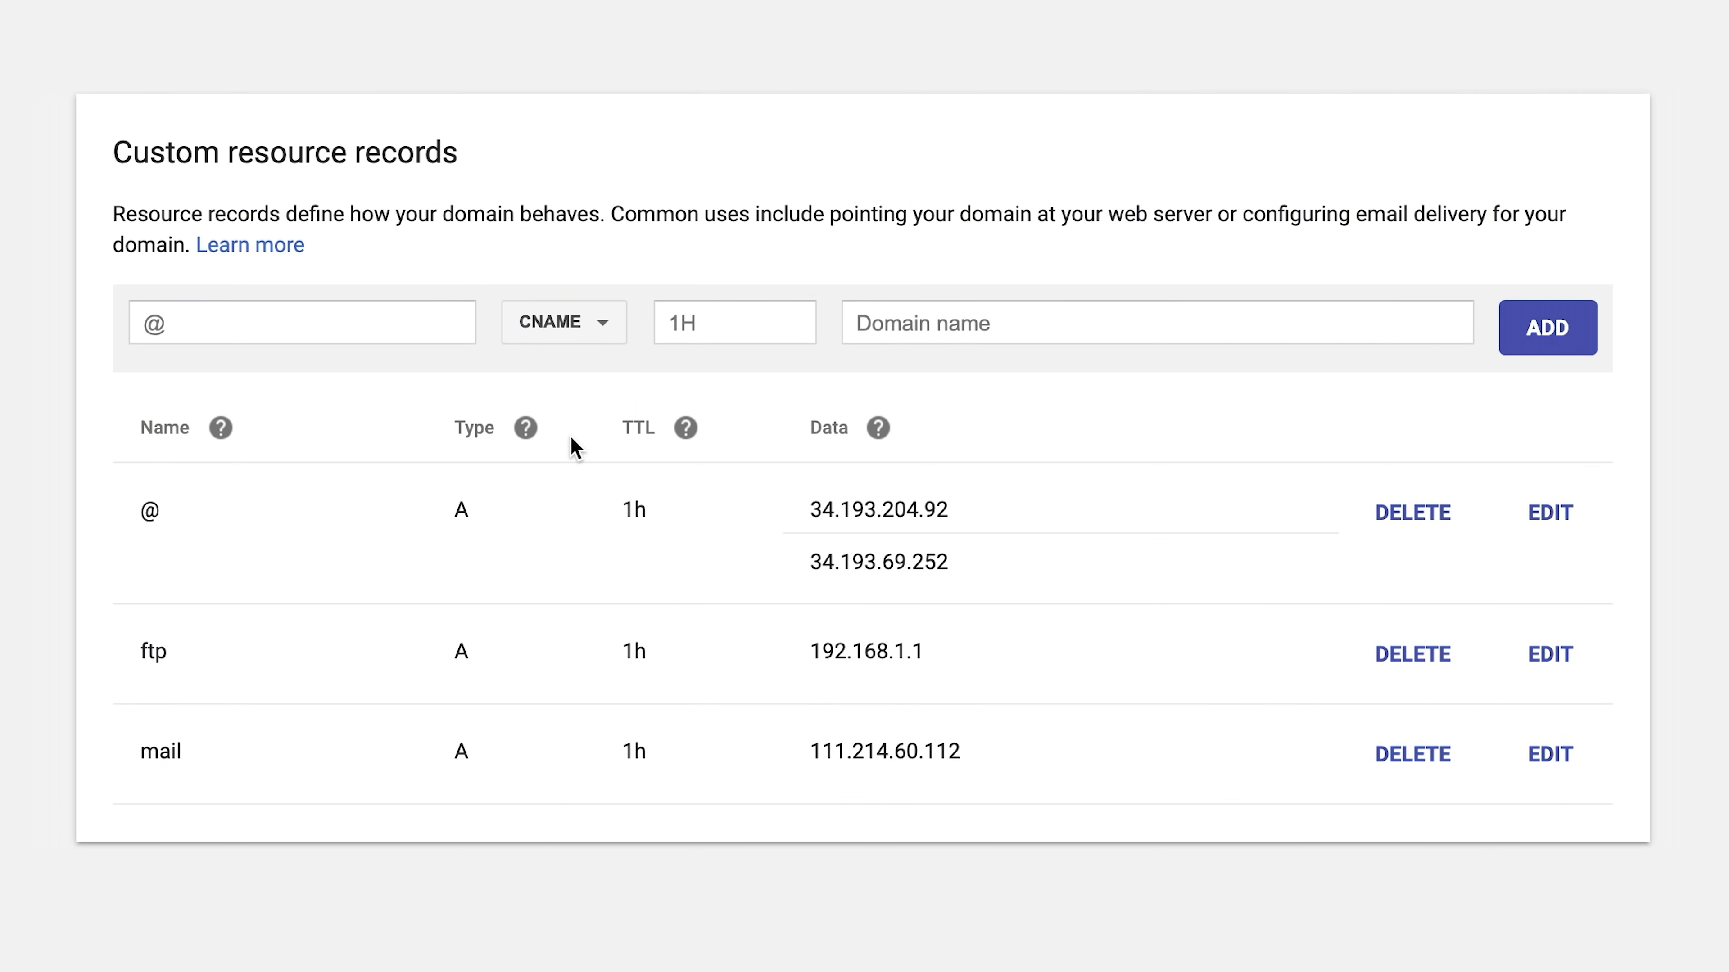
left_click(264, 332)
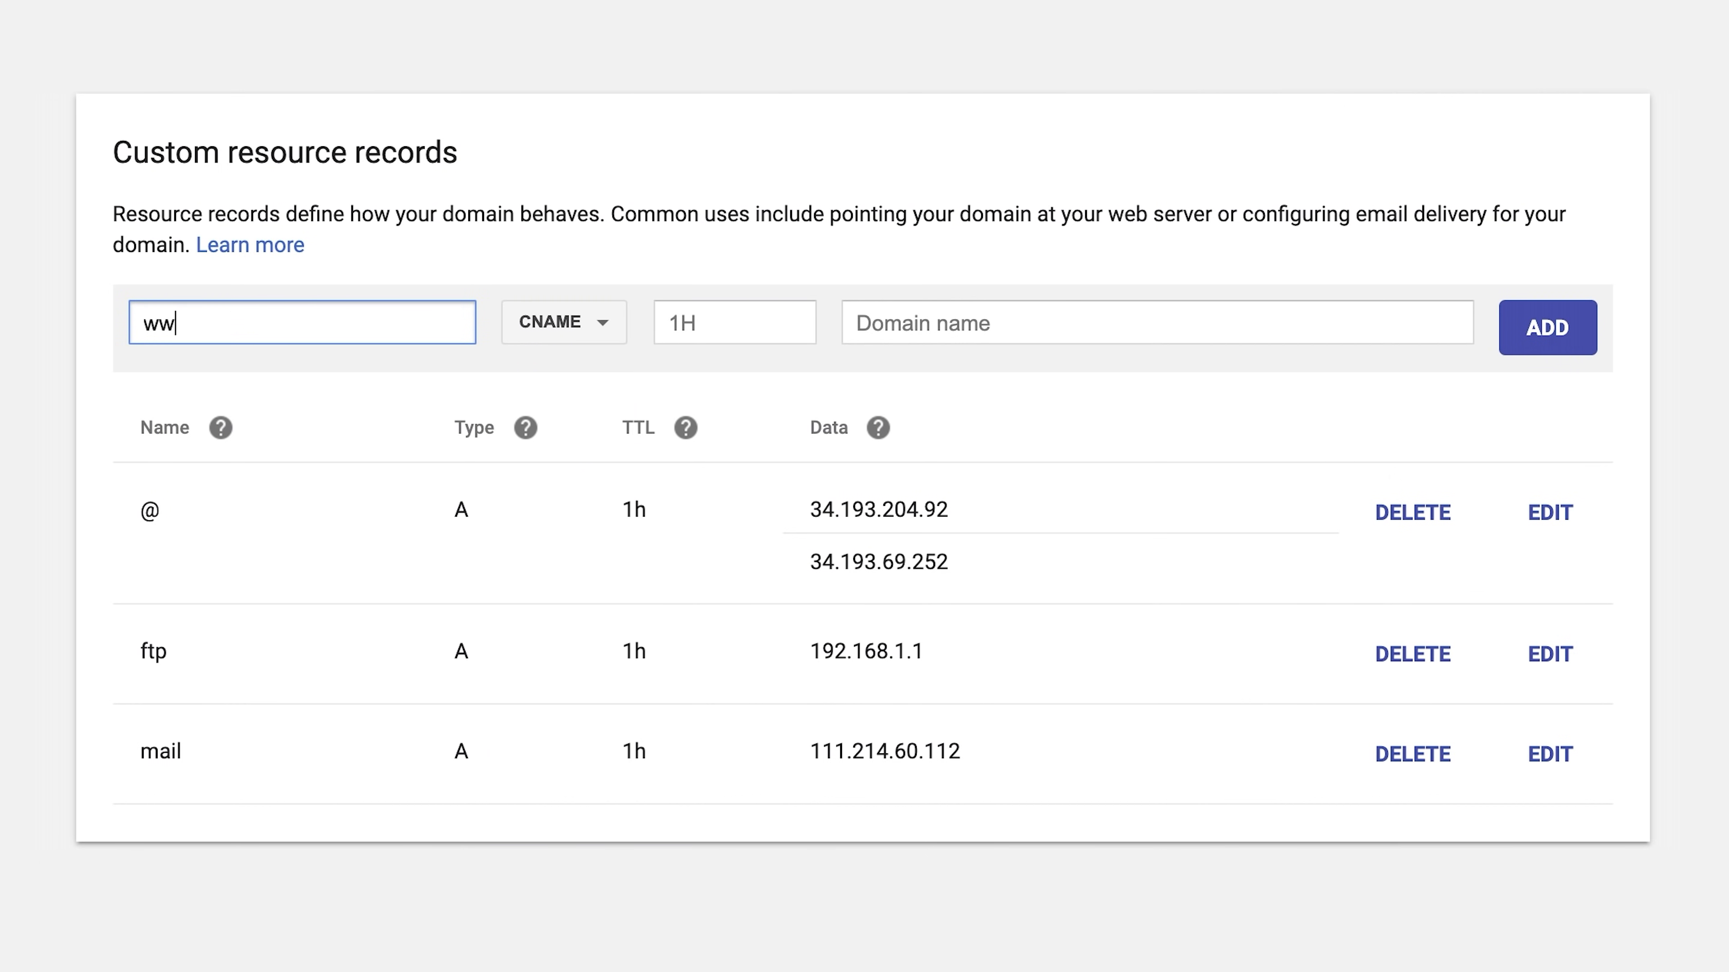
type("w")
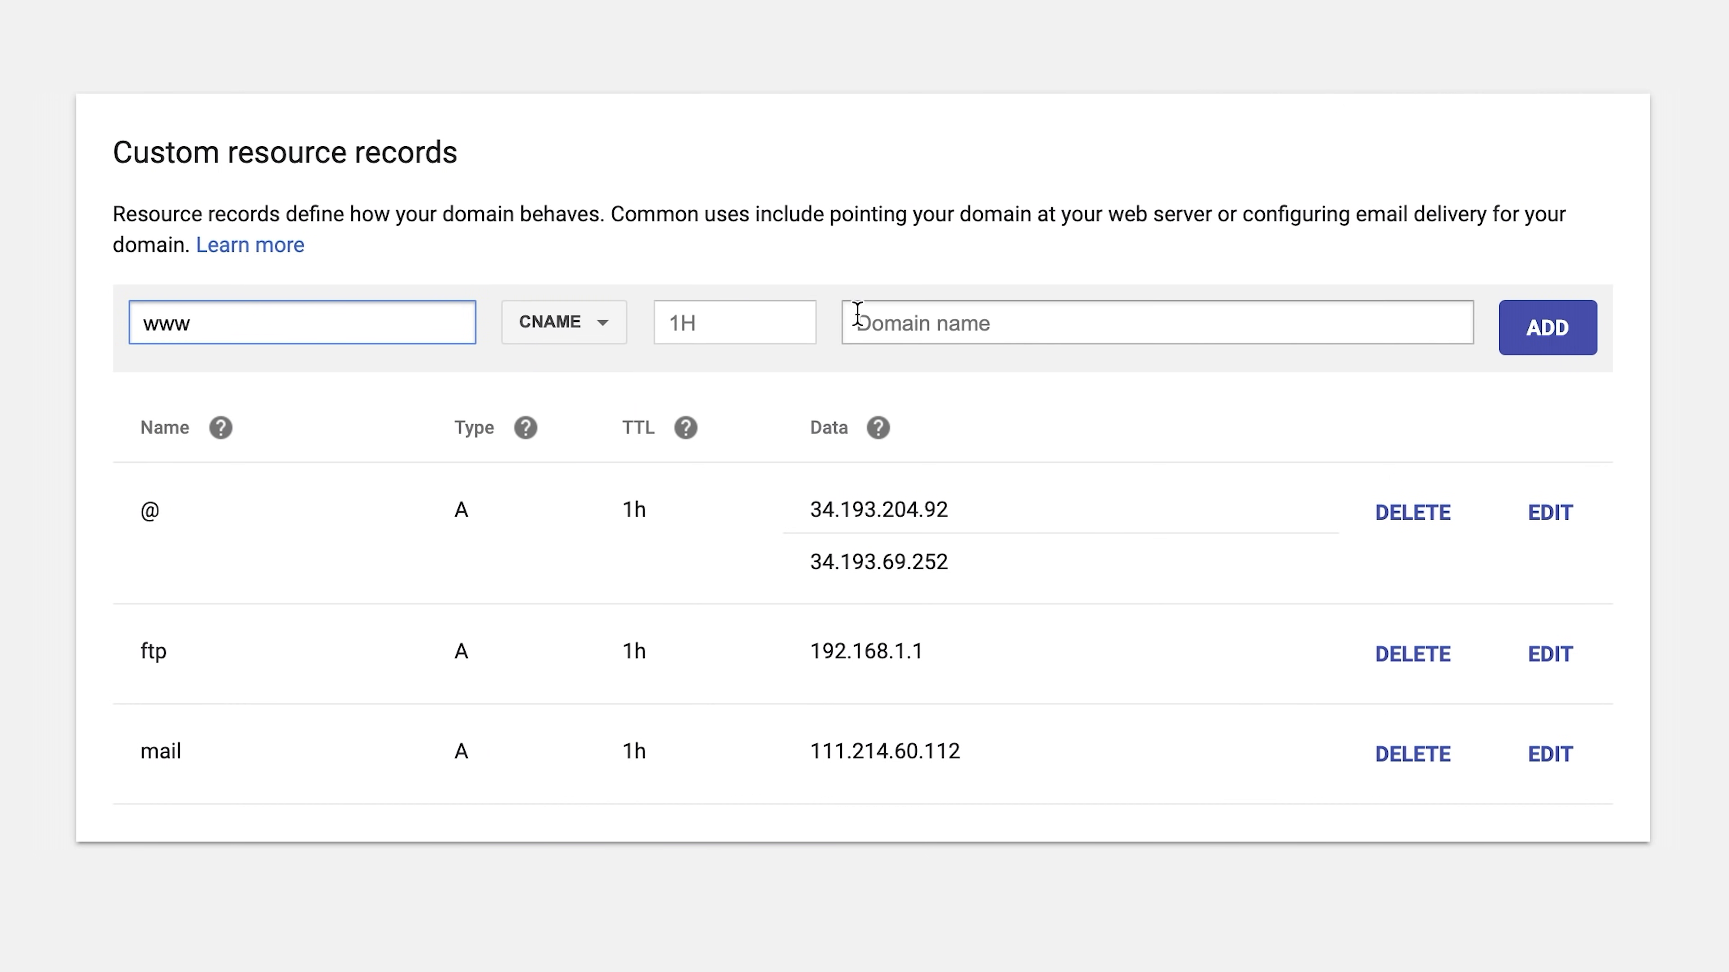
left_click(895, 322)
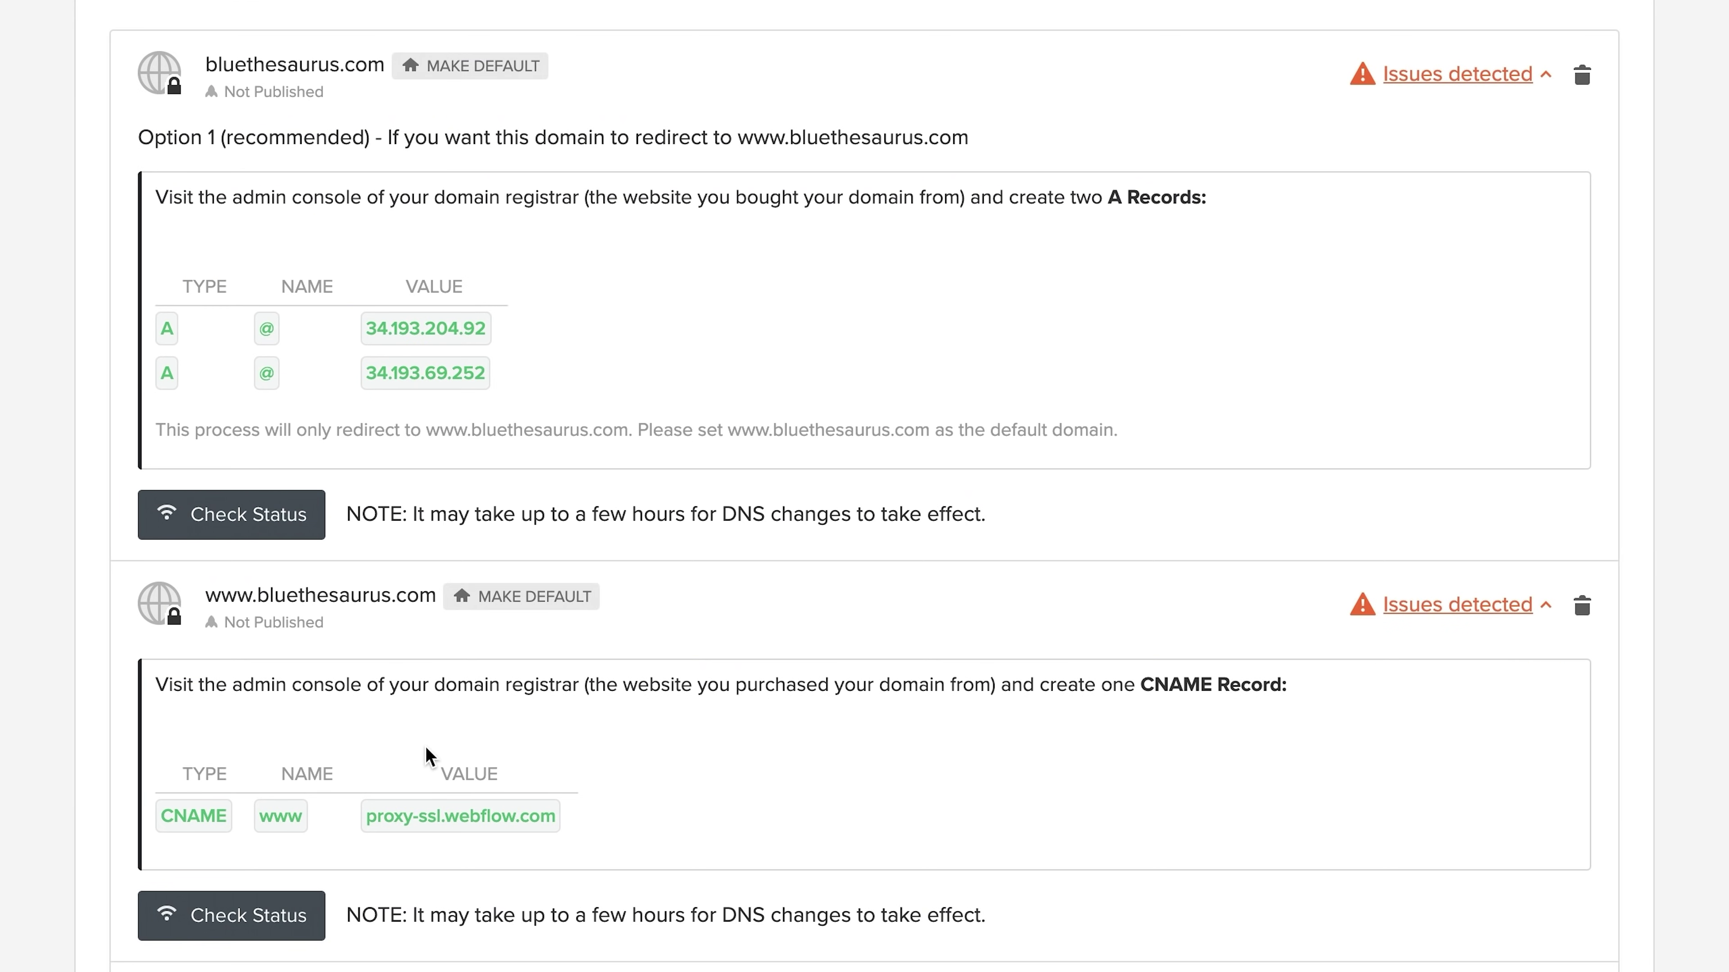
left_click(473, 827)
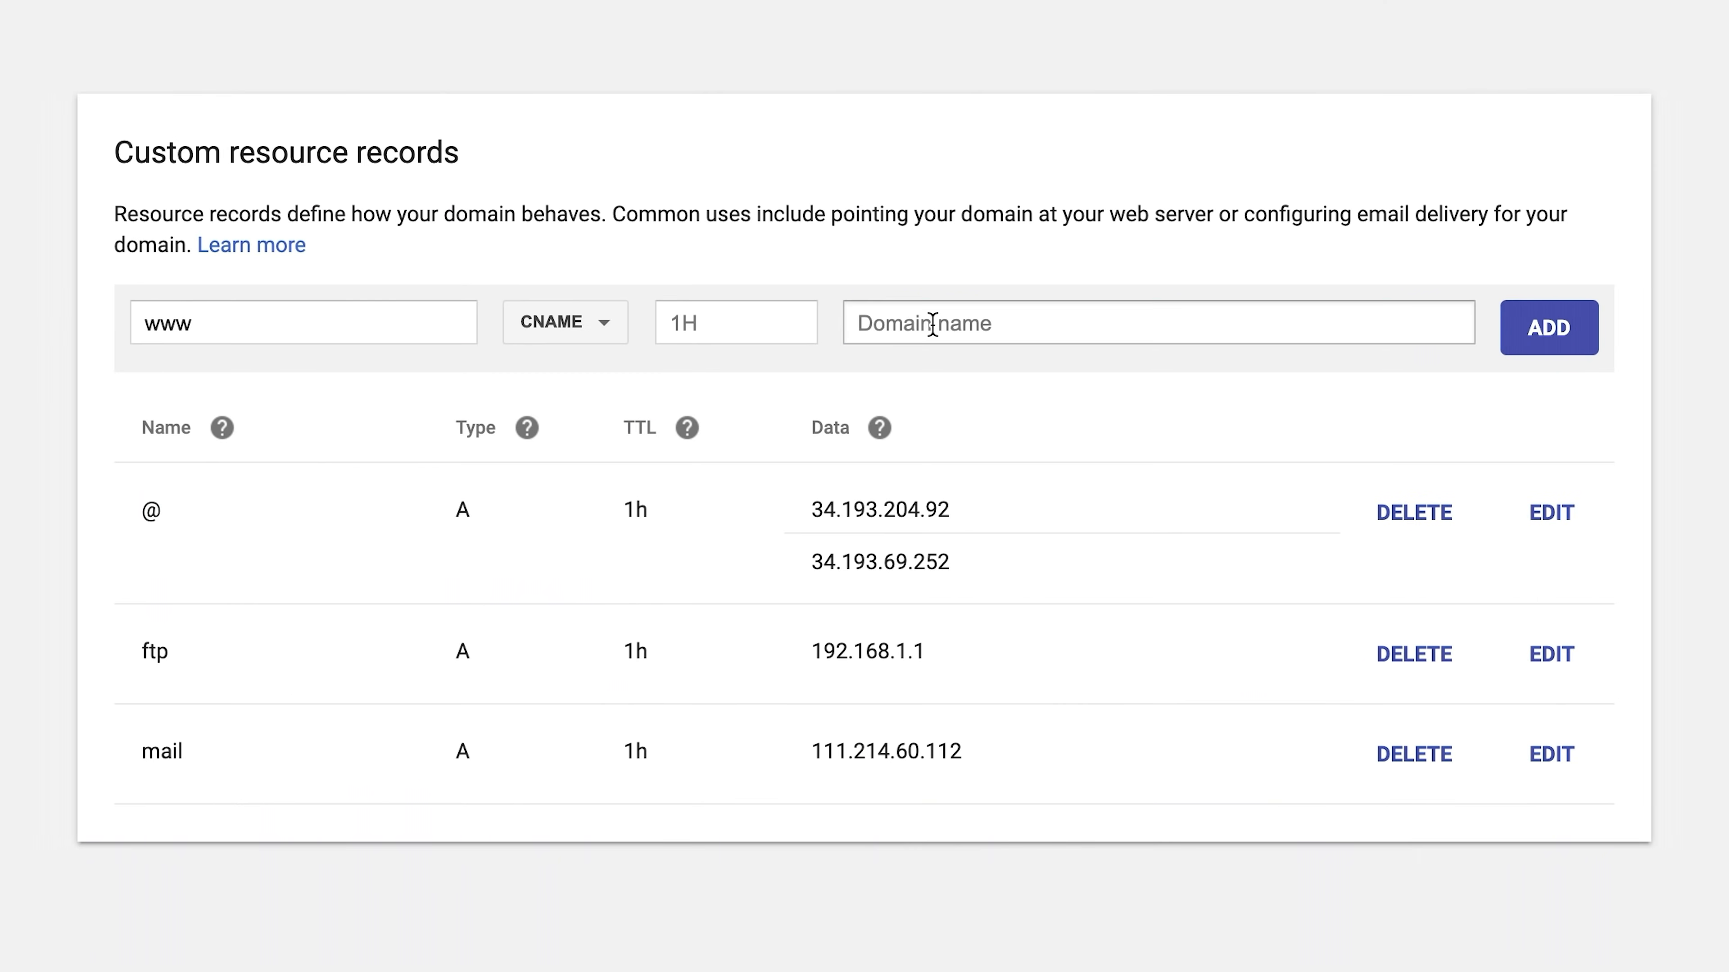
key("ctrl+v")
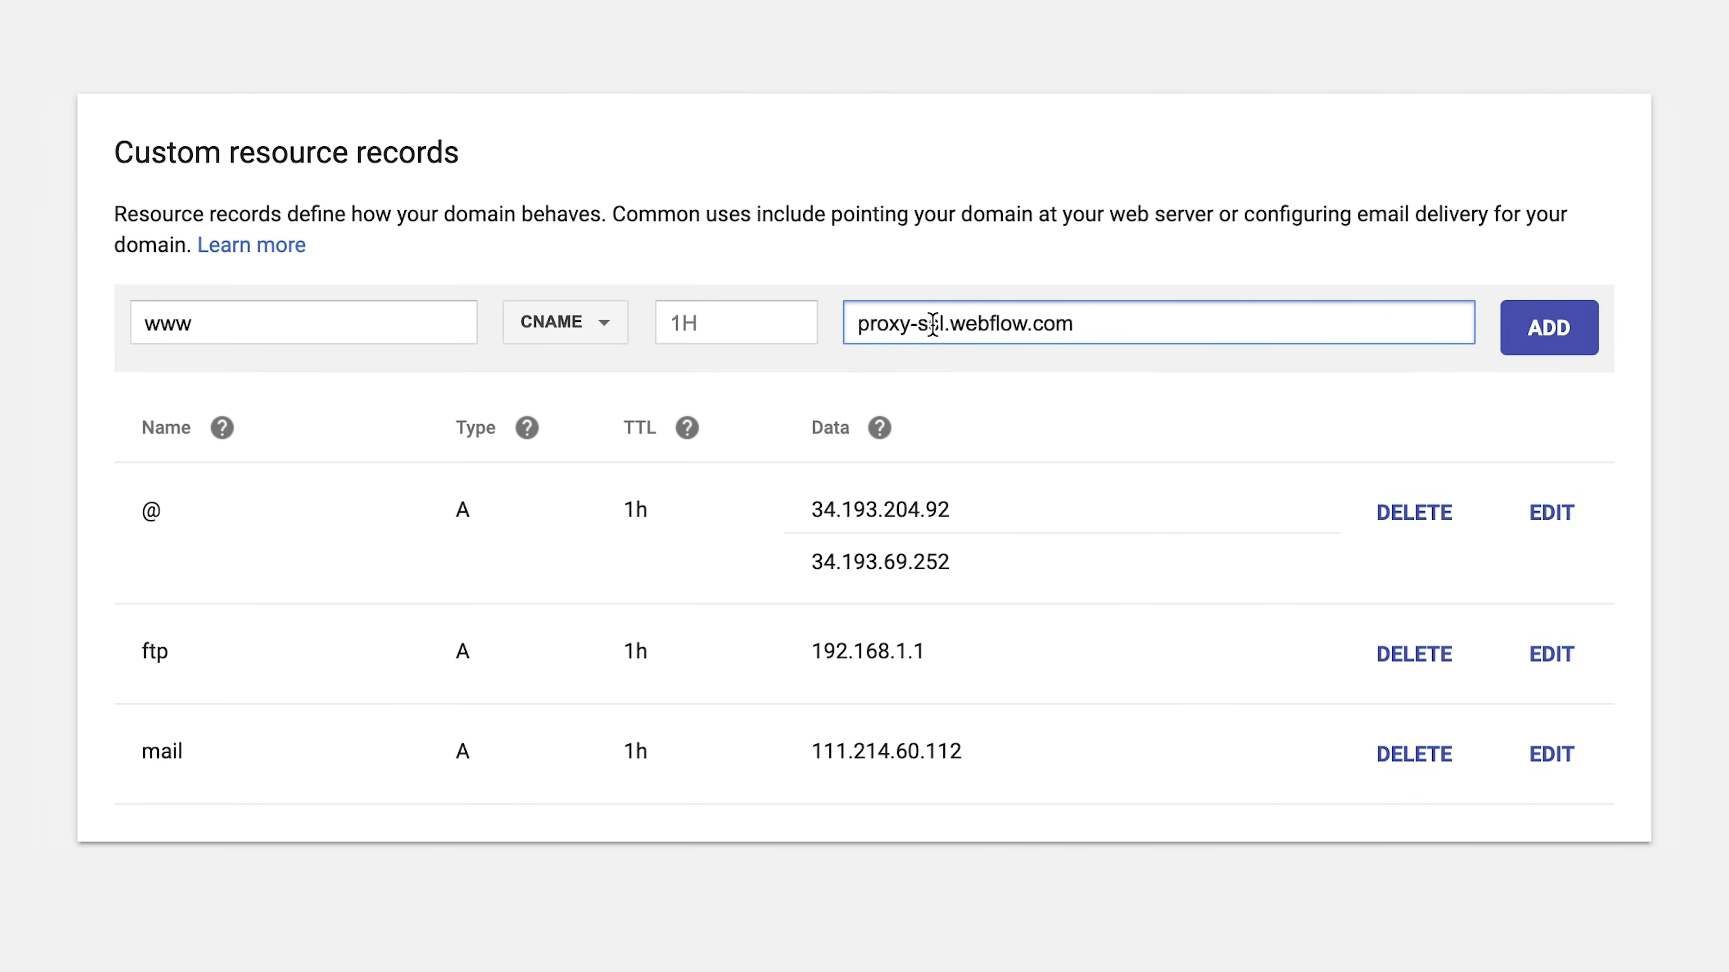
left_click(1538, 333)
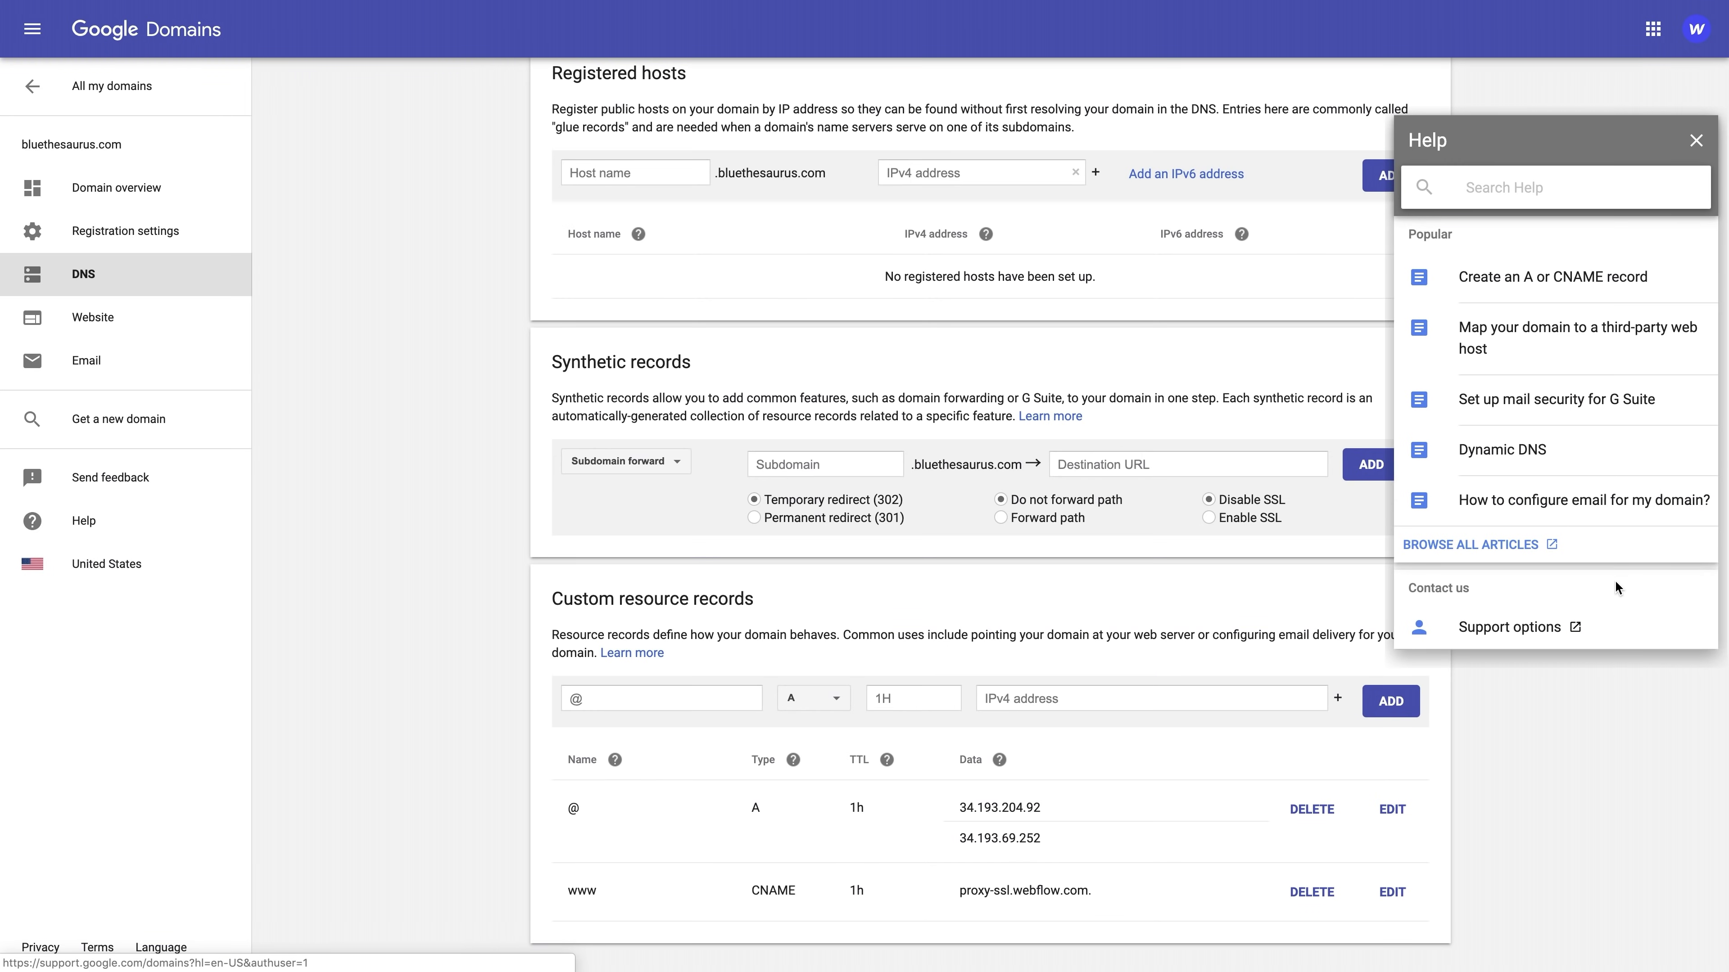
Open Google Domains' Support options from the Help panel.
left_click(1615, 627)
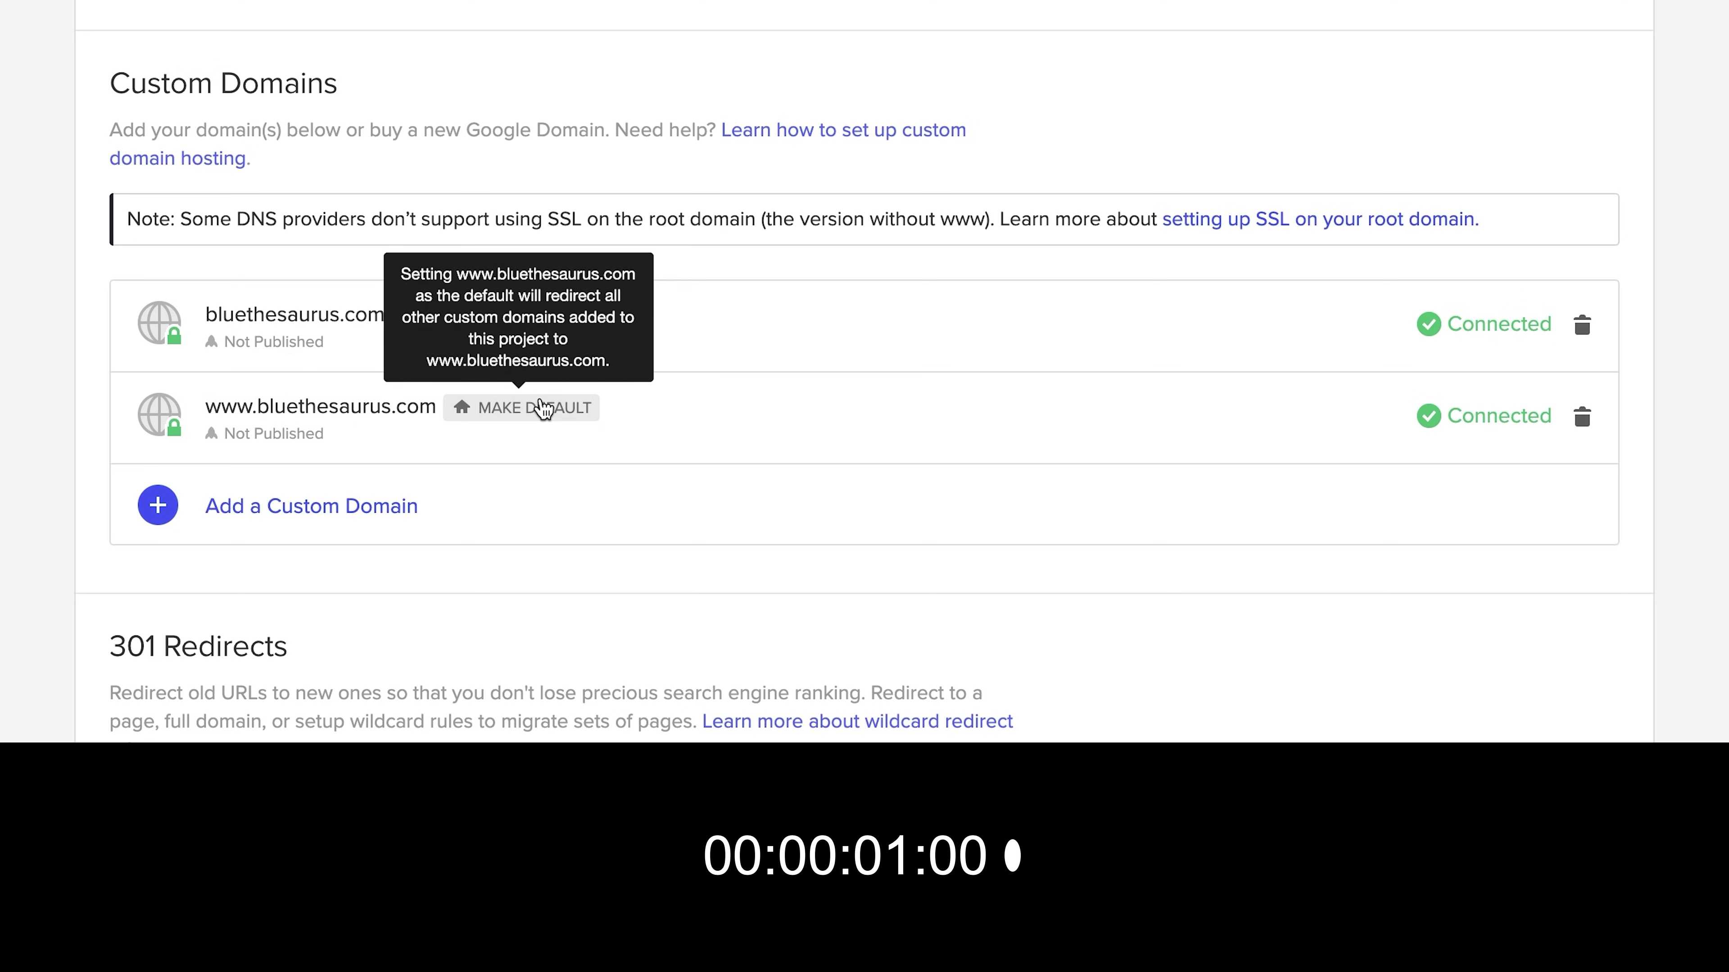
left_click(543, 409)
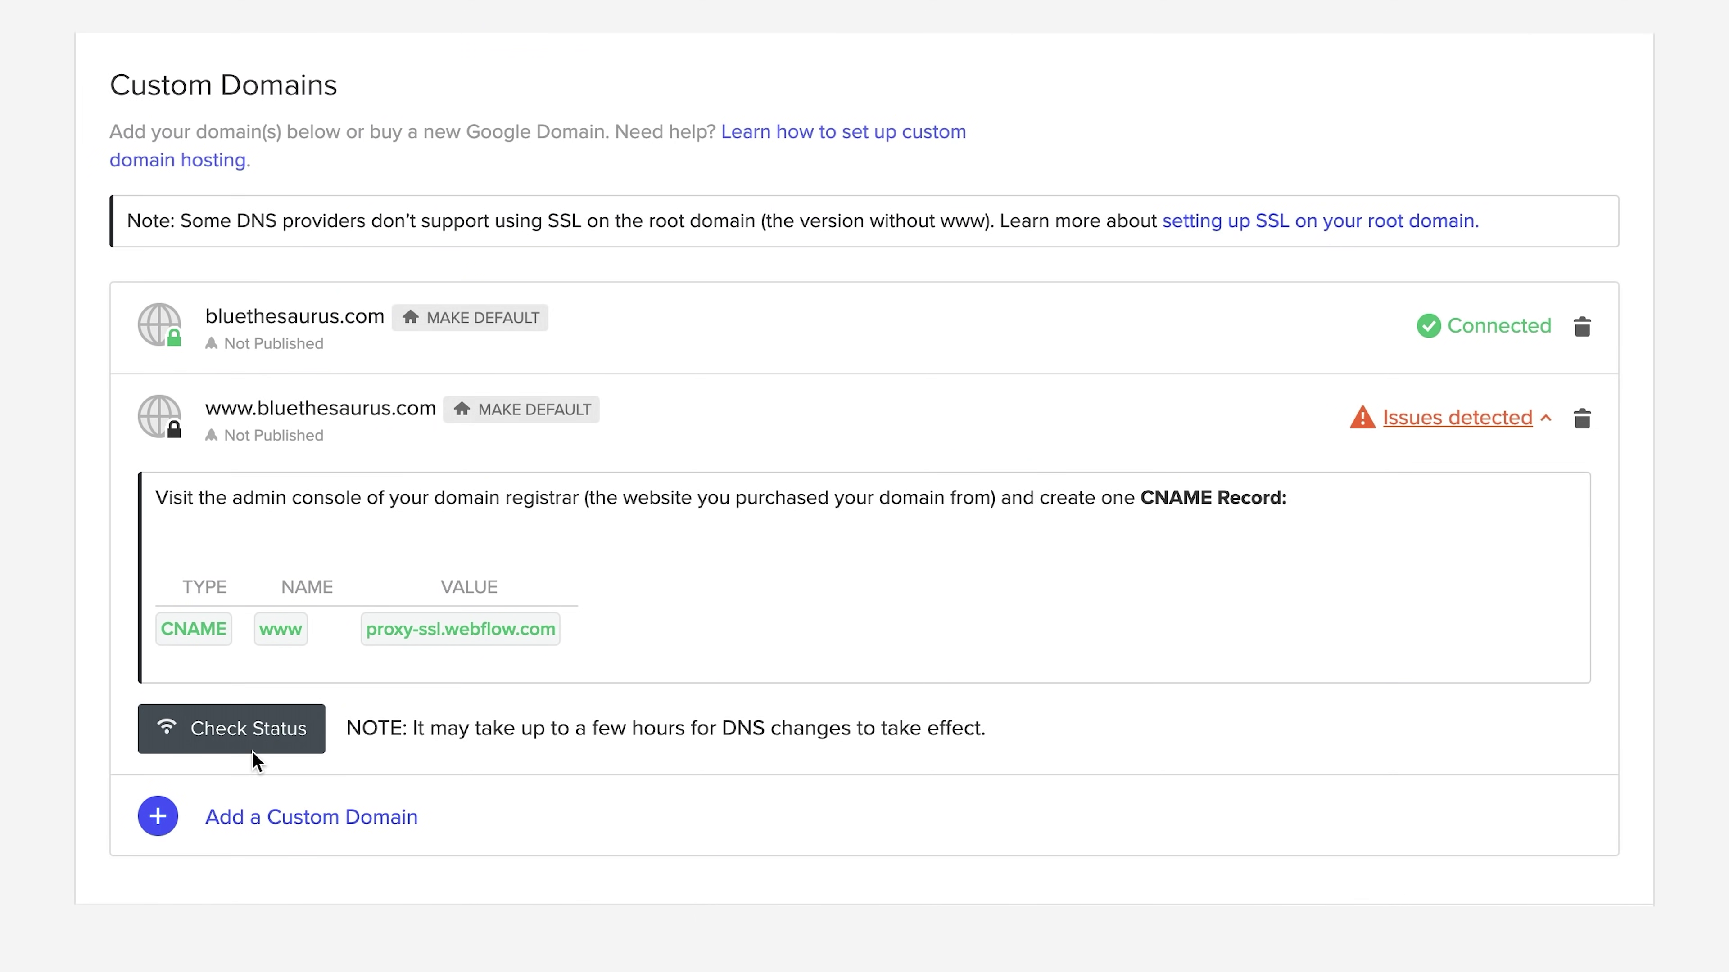
left_click(256, 732)
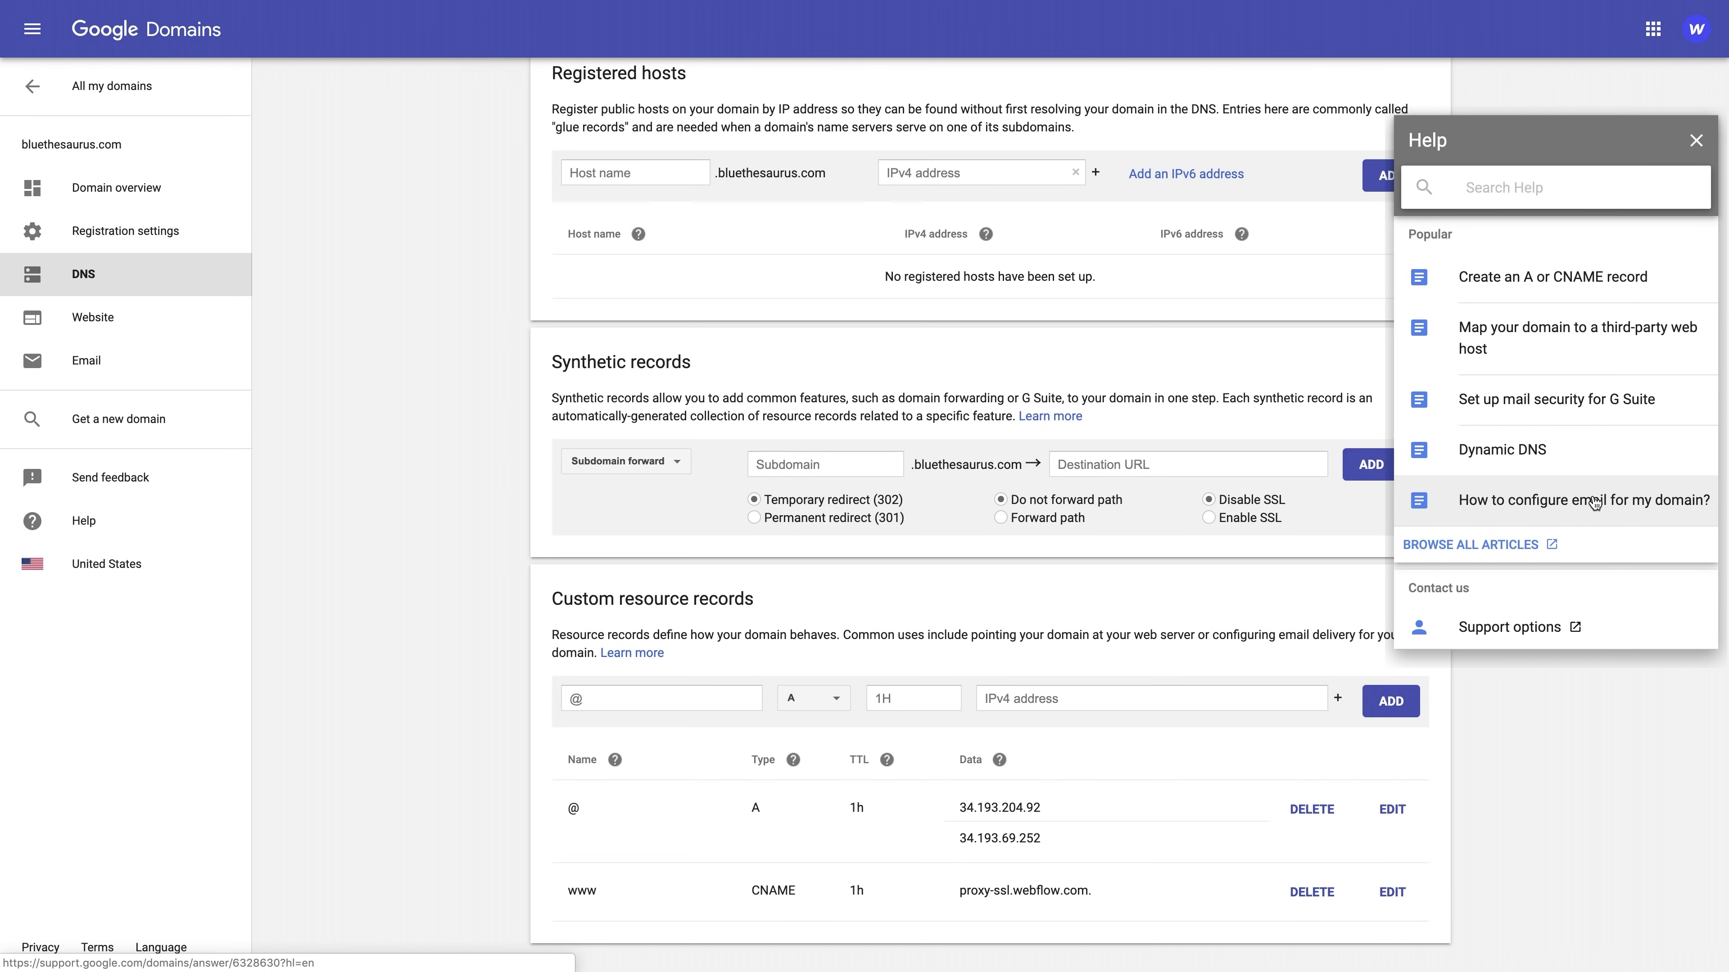
Open the Support options page from Google Domains' Help panel.
left_click(1558, 627)
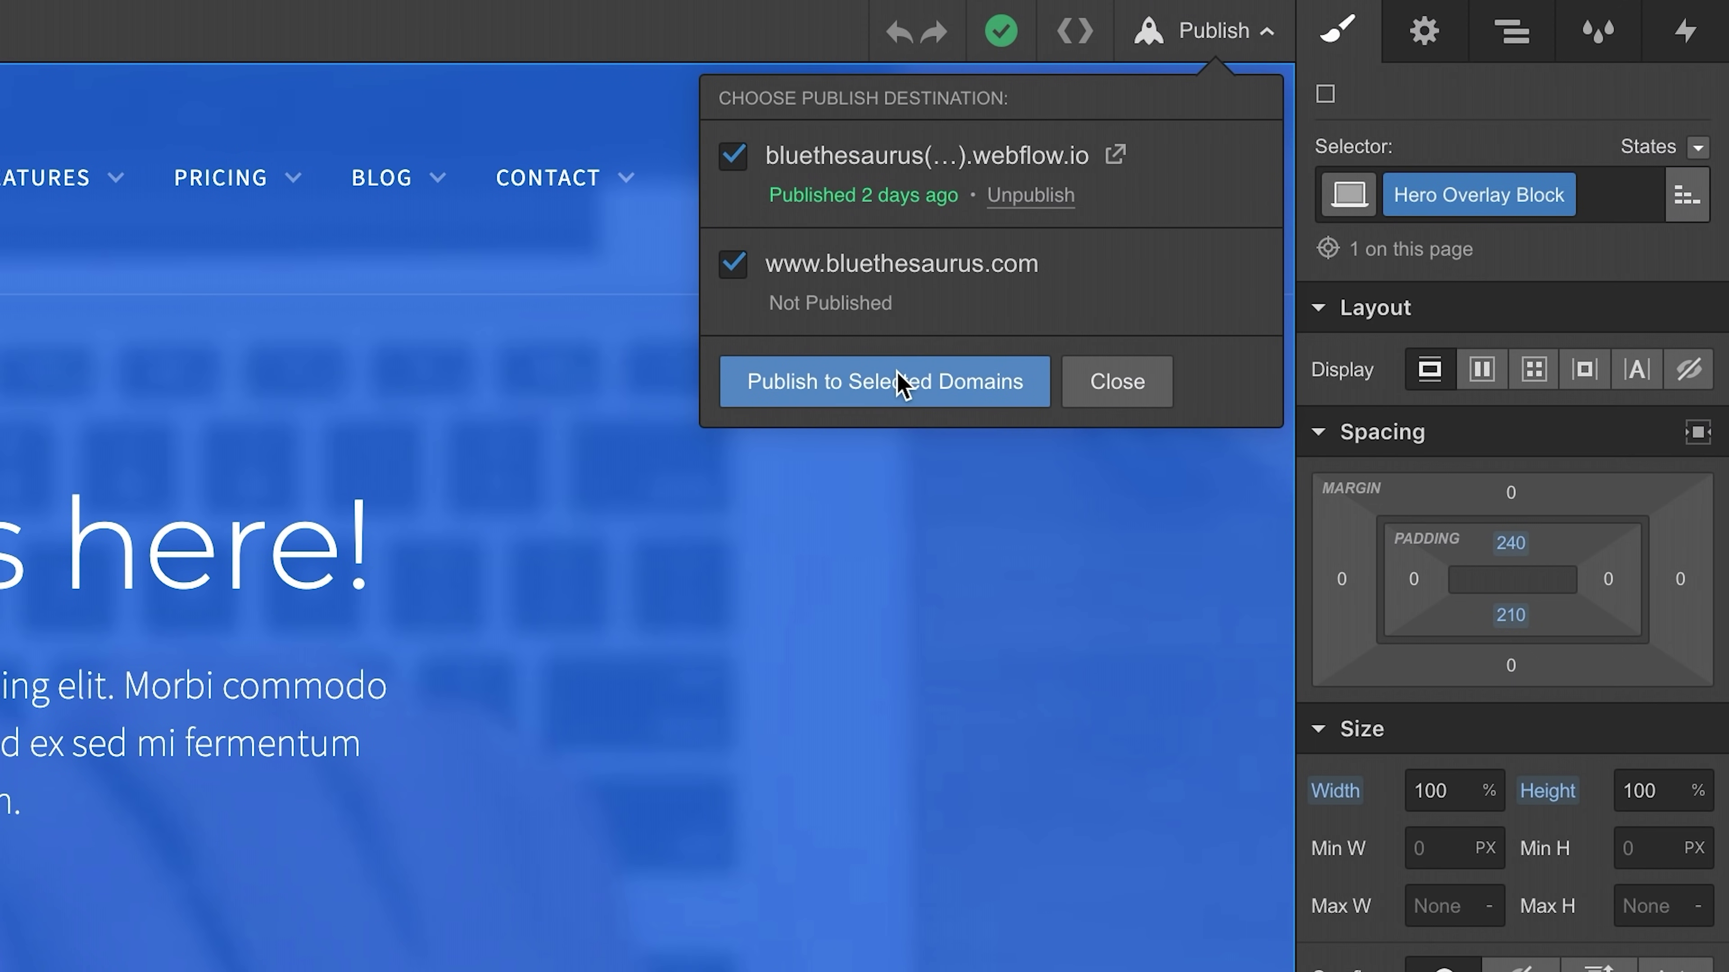
left_click(882, 387)
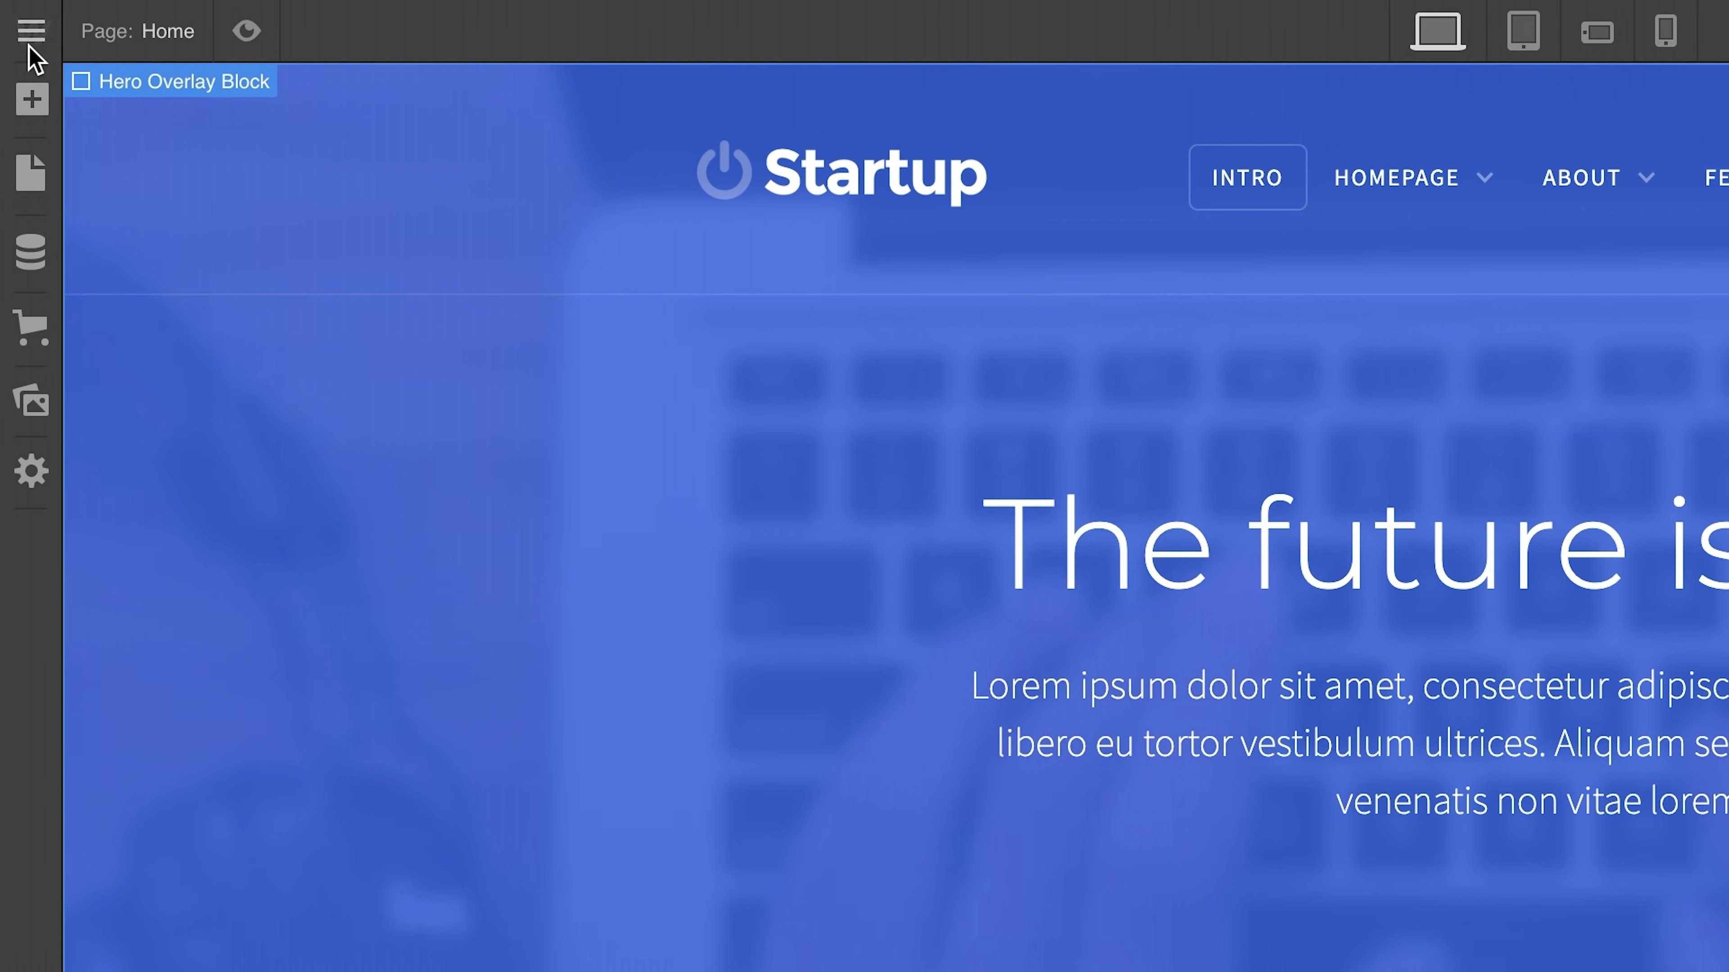
left_click(31, 35)
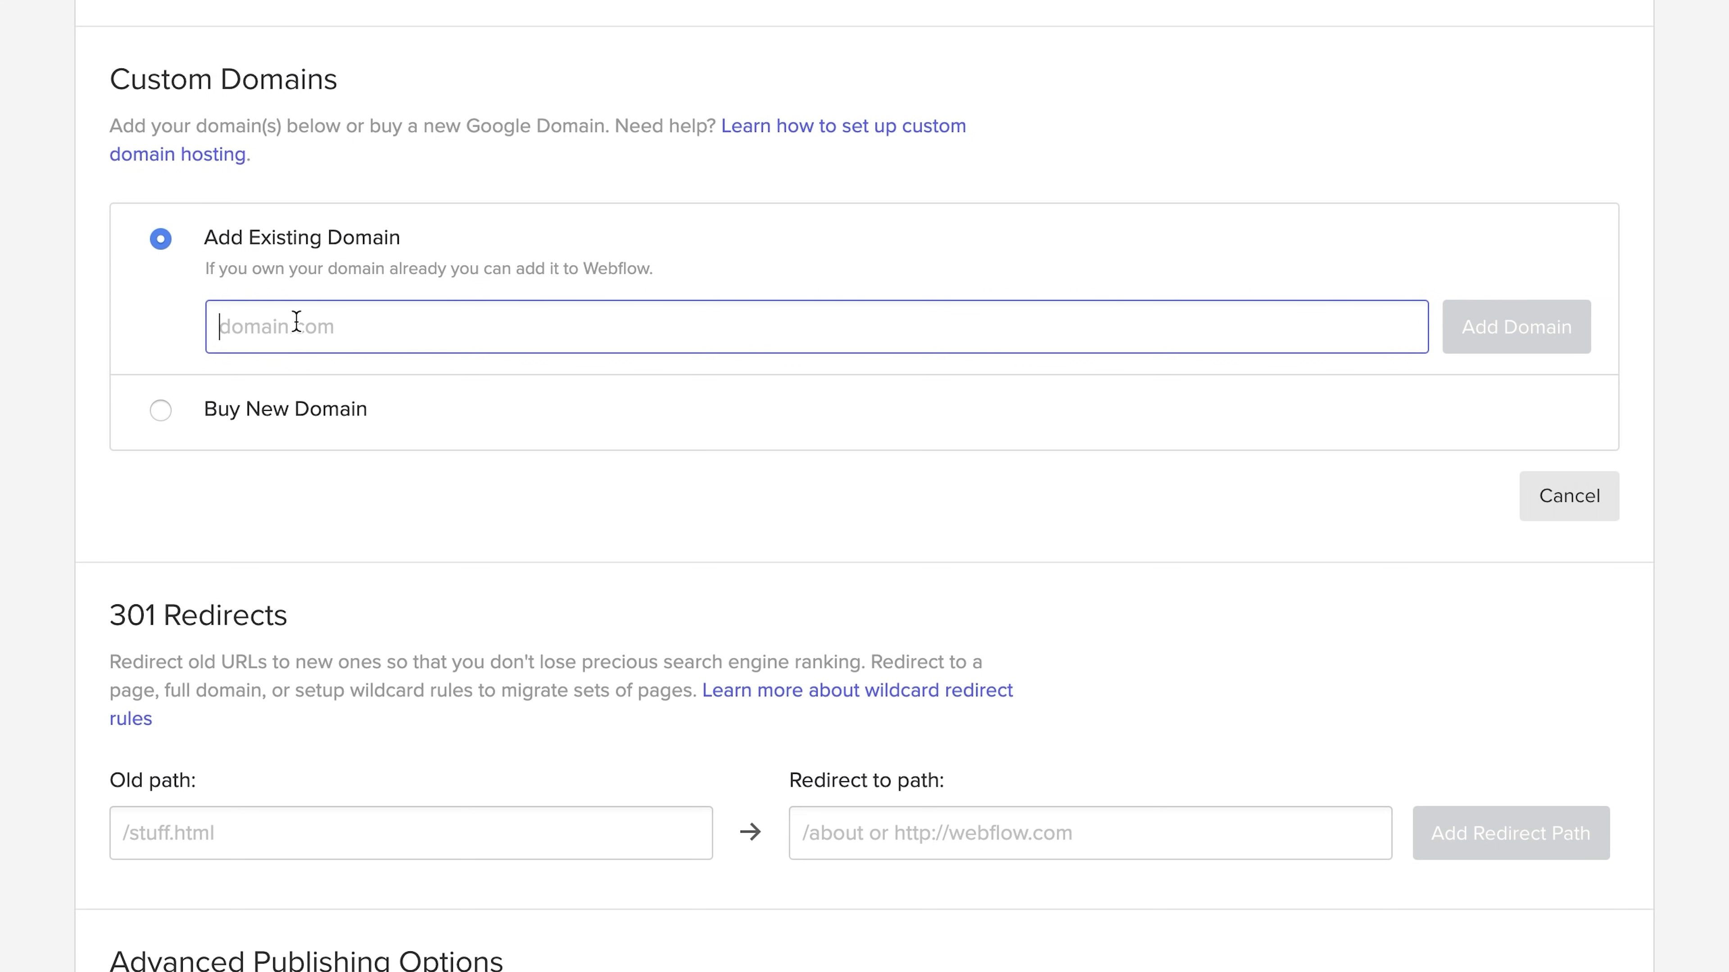
type("bluethesaurus.com")
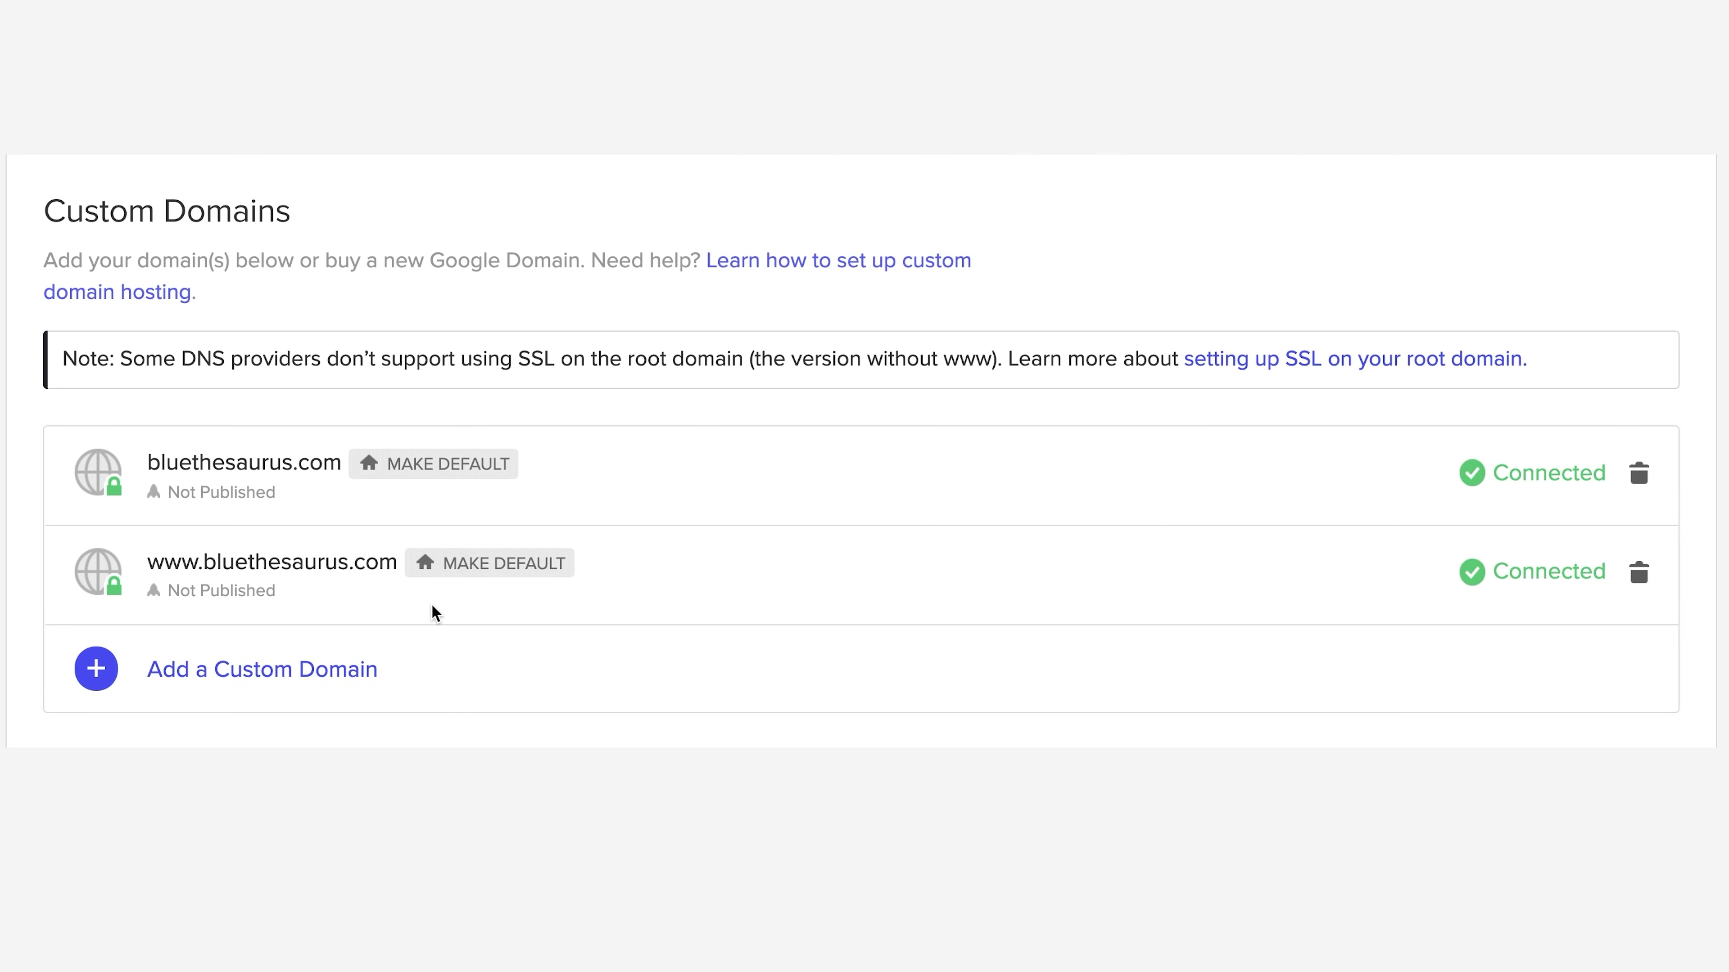
left_click(427, 566)
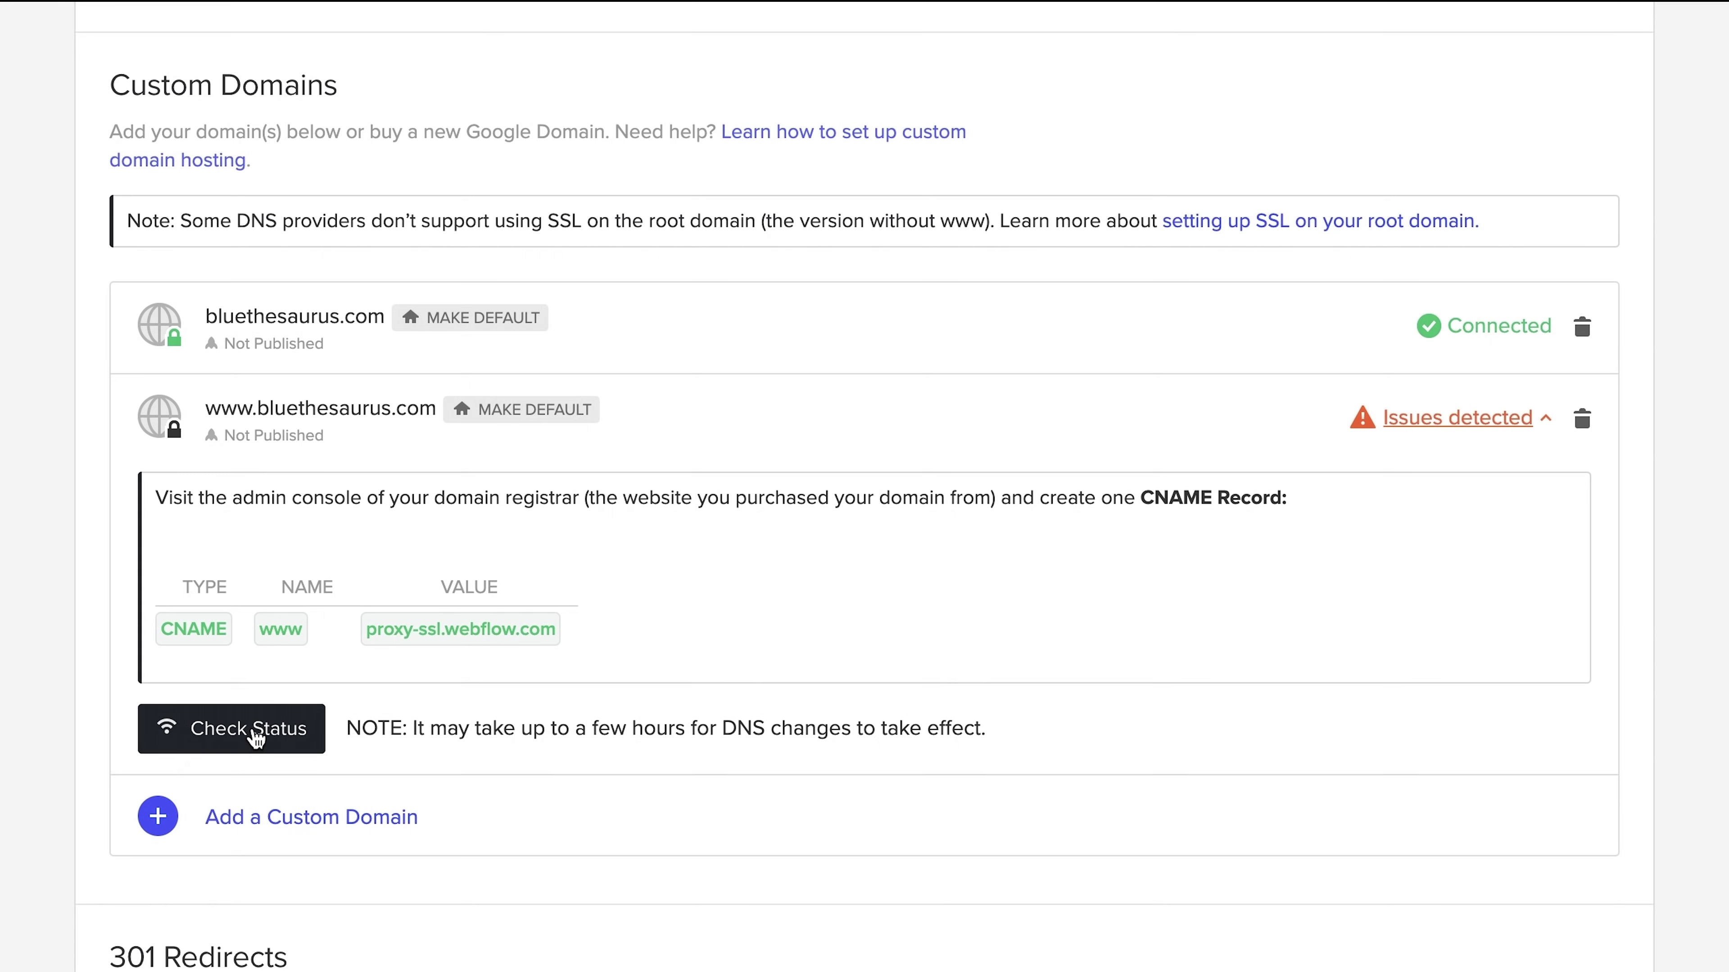
left_click(253, 730)
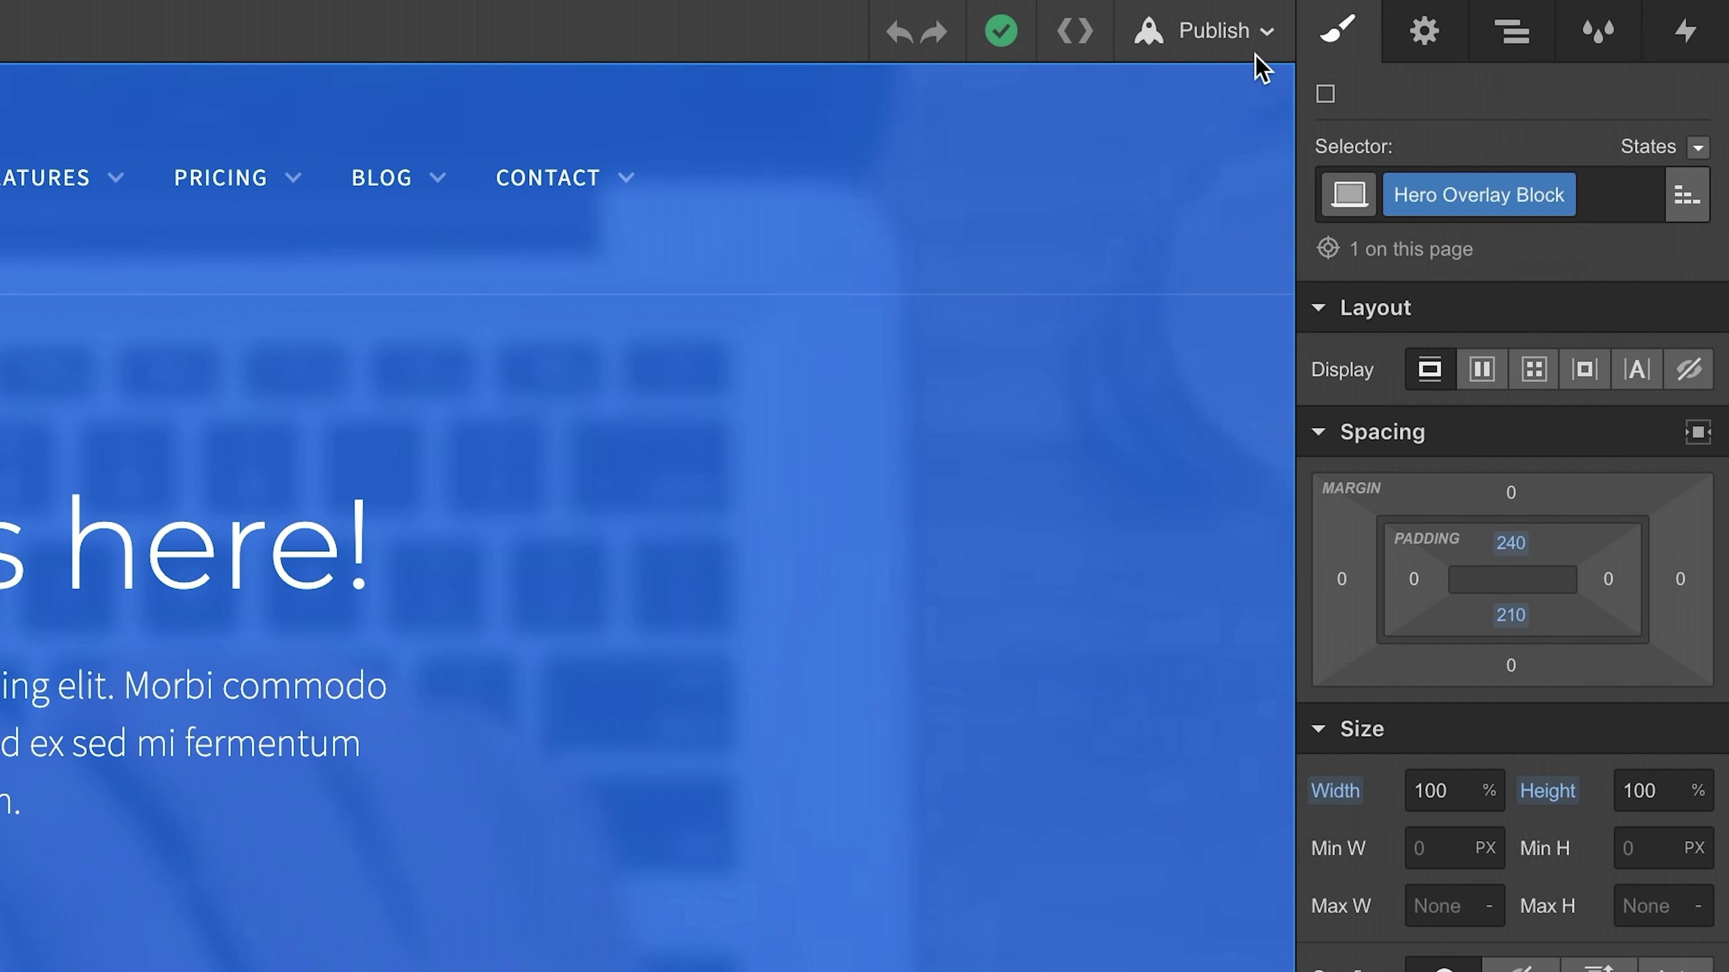
left_click(1256, 47)
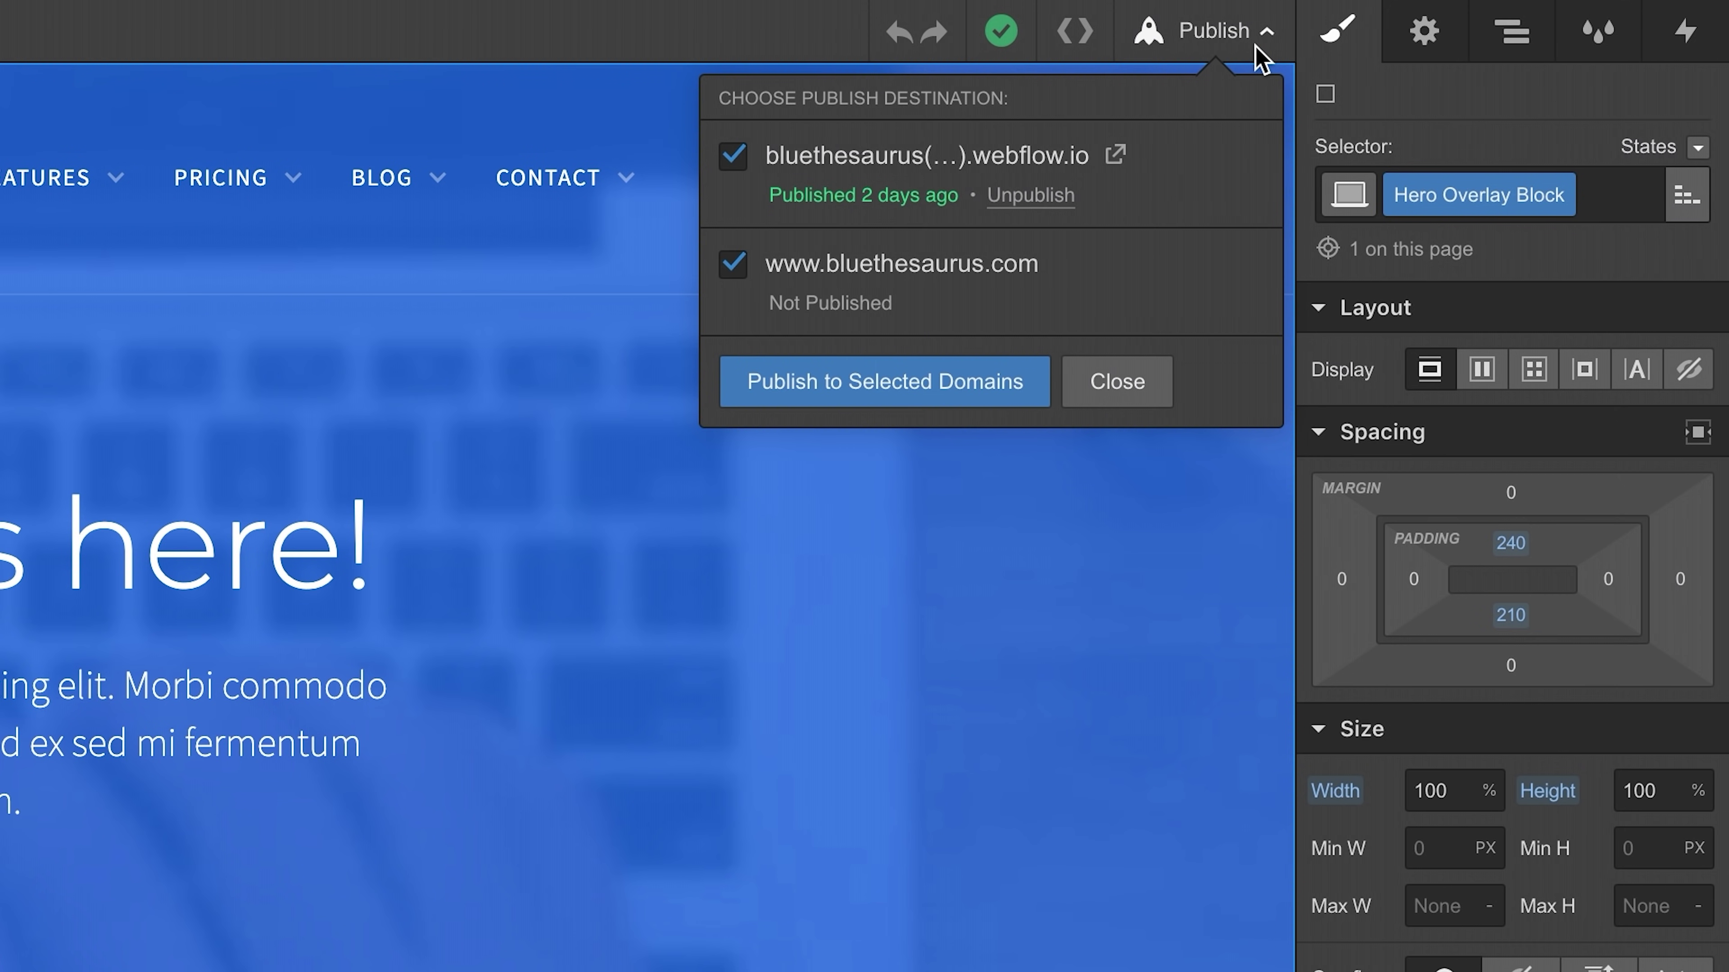
left_click(878, 383)
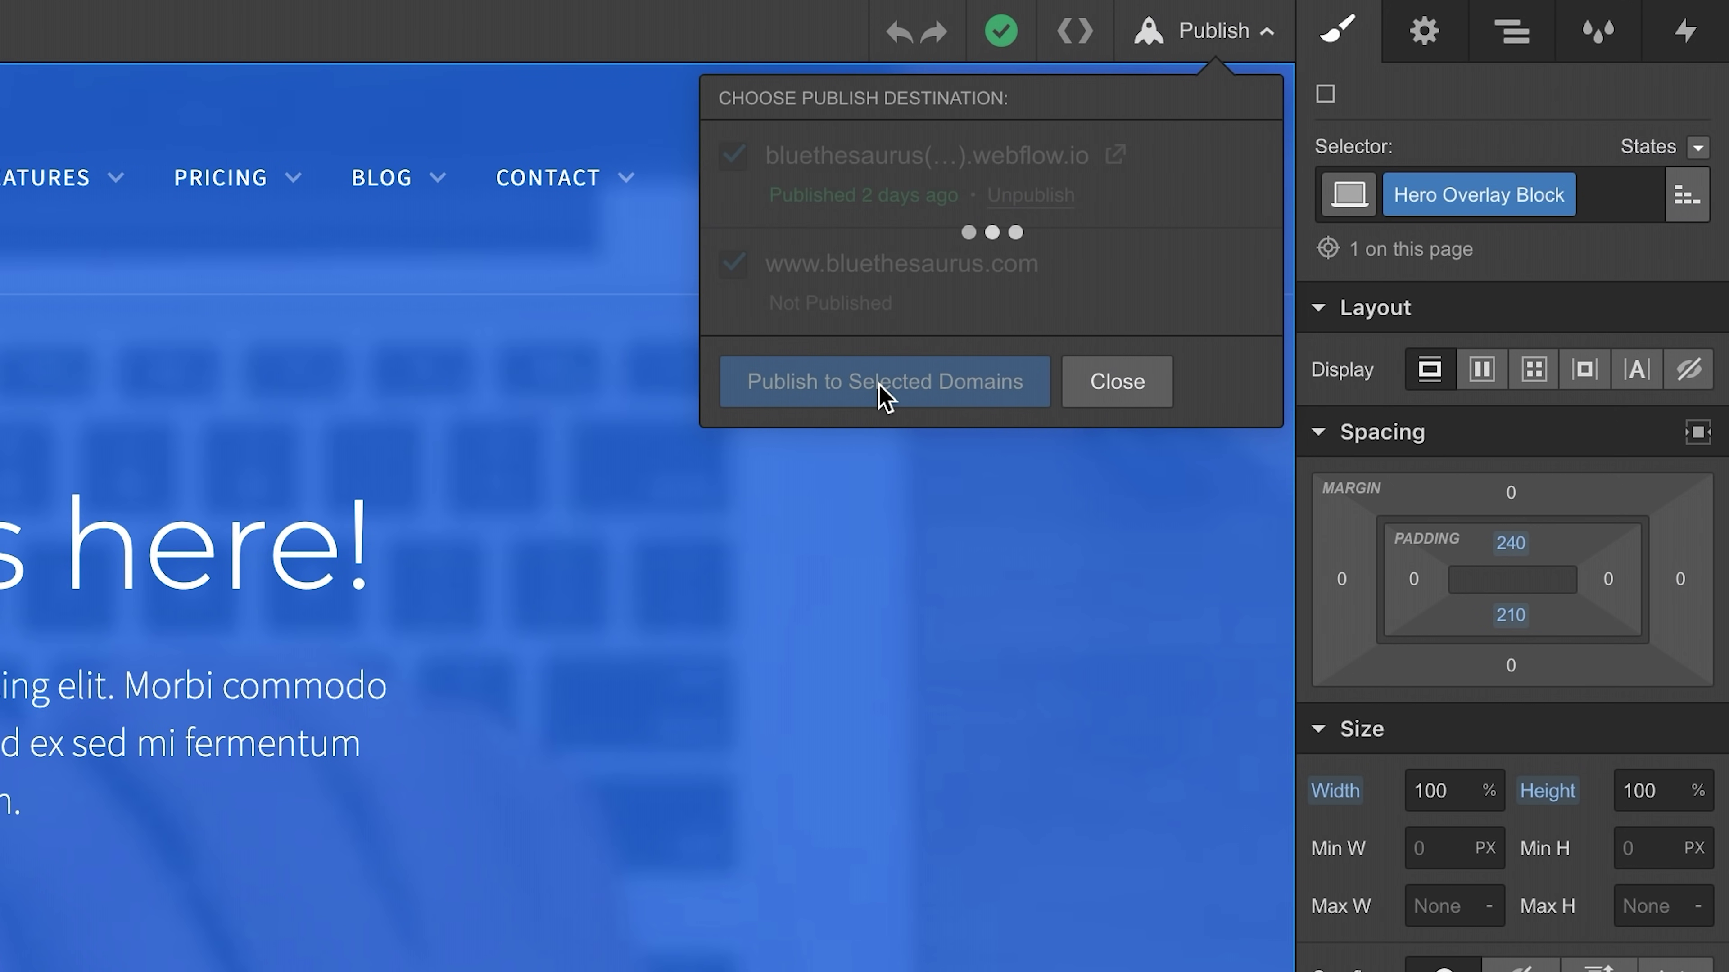